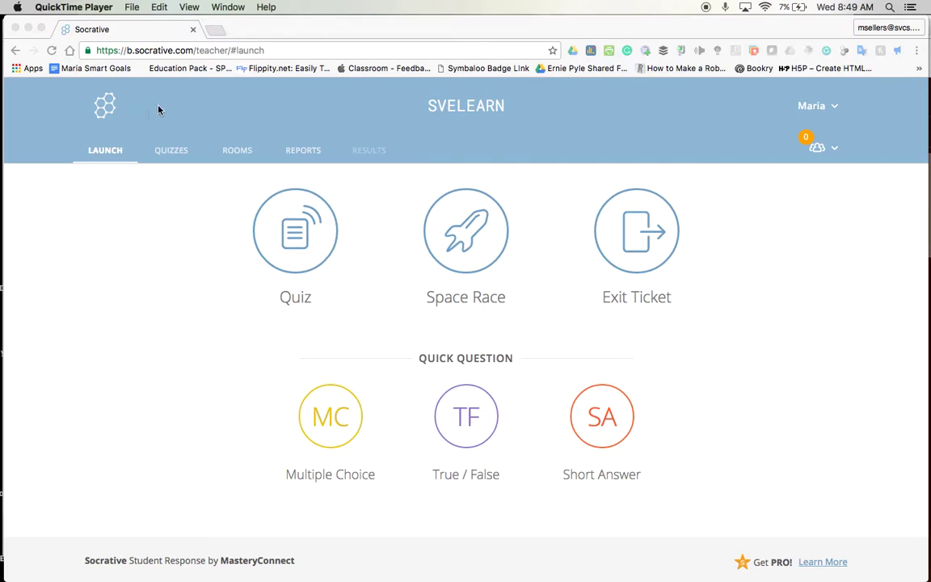
Open the Quizzes section from the Socrative launch page
click(170, 152)
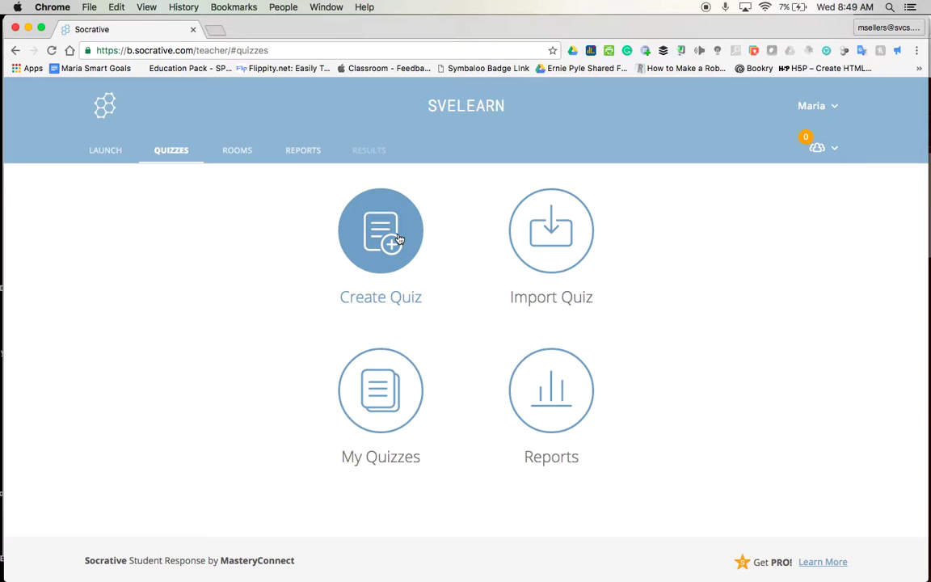
Download the Excel quiz template socrativeQuizTemplate.xlsx from the Import Quiz page and open it
click(553, 244)
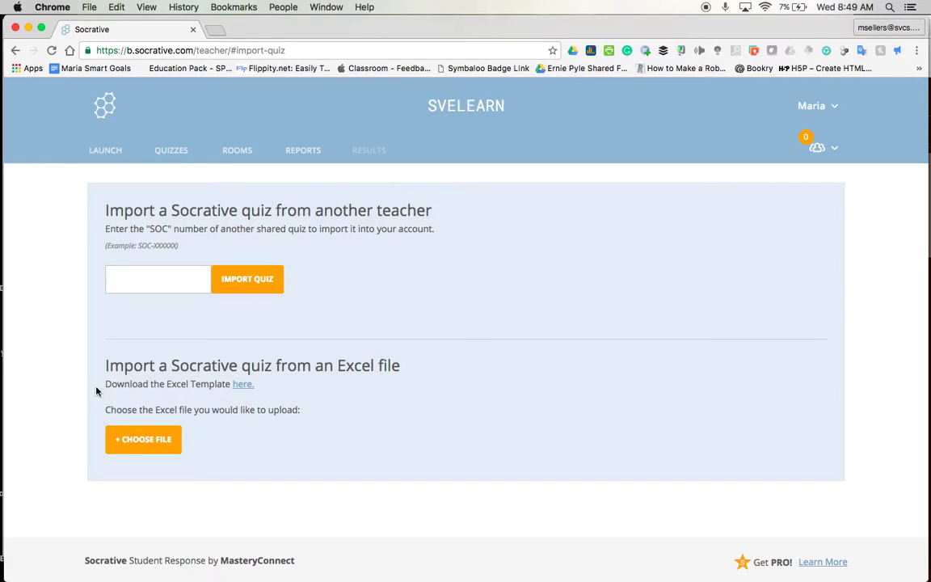
click(242, 386)
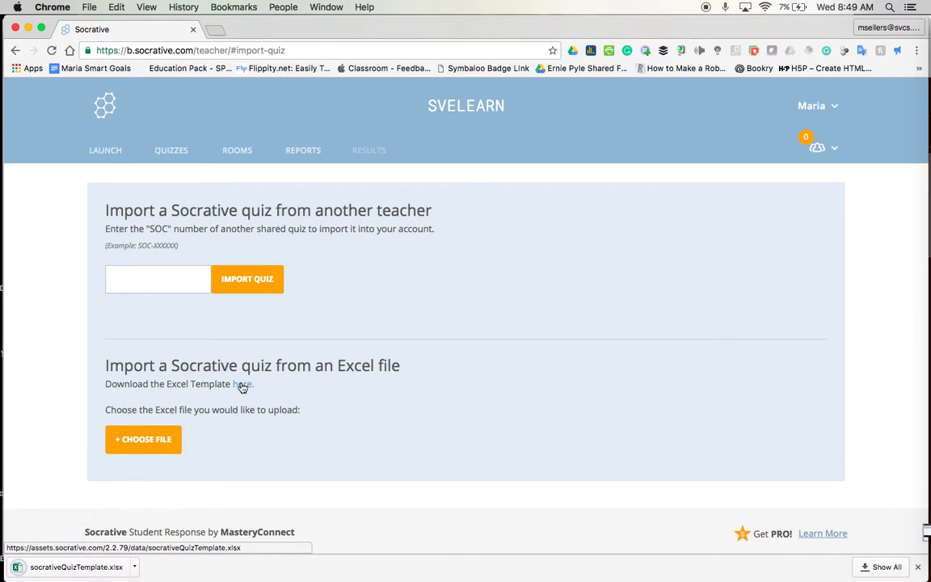
click(45, 569)
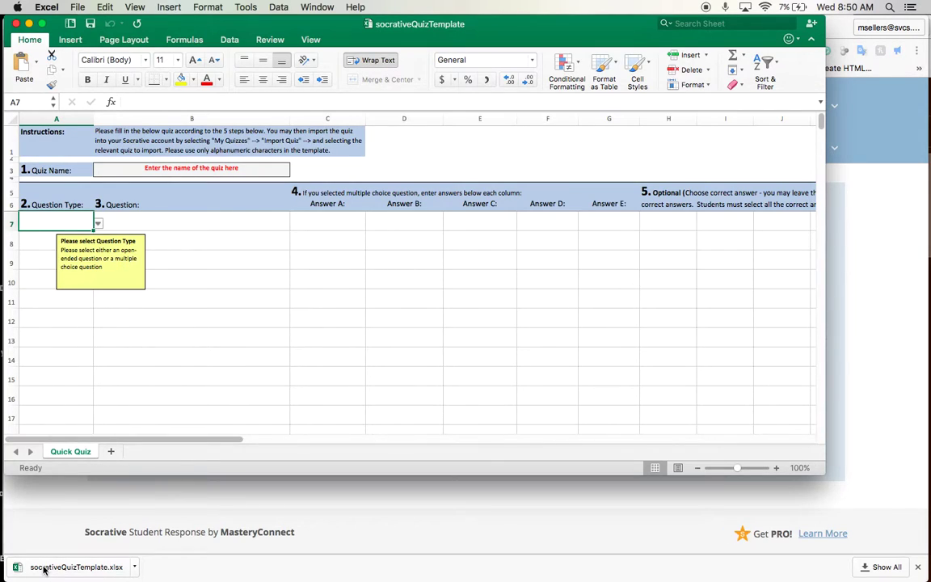
Try entering T/F as the question type in A7, then cancel the invalid-type alert
scroll(619, 347, right, 5)
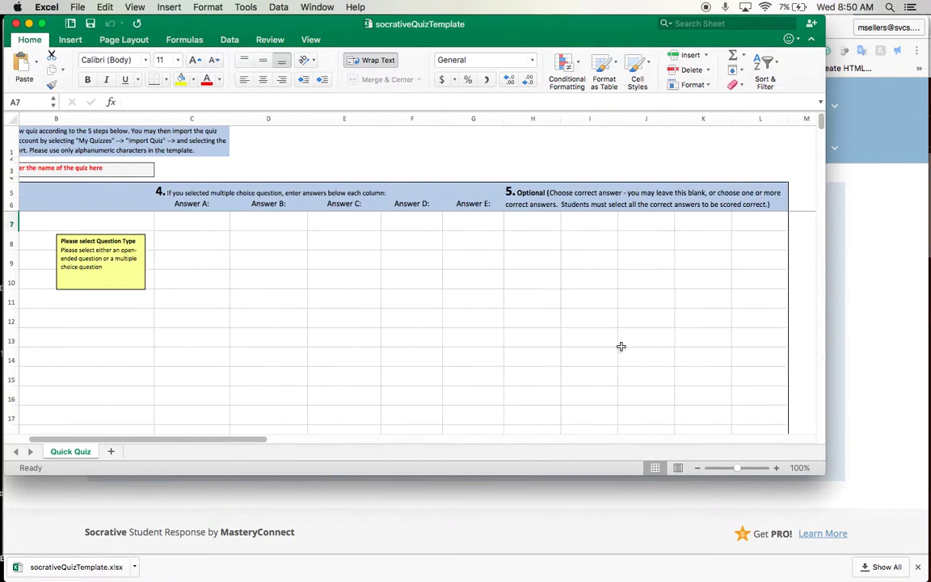
scroll(621, 347, left, 5)
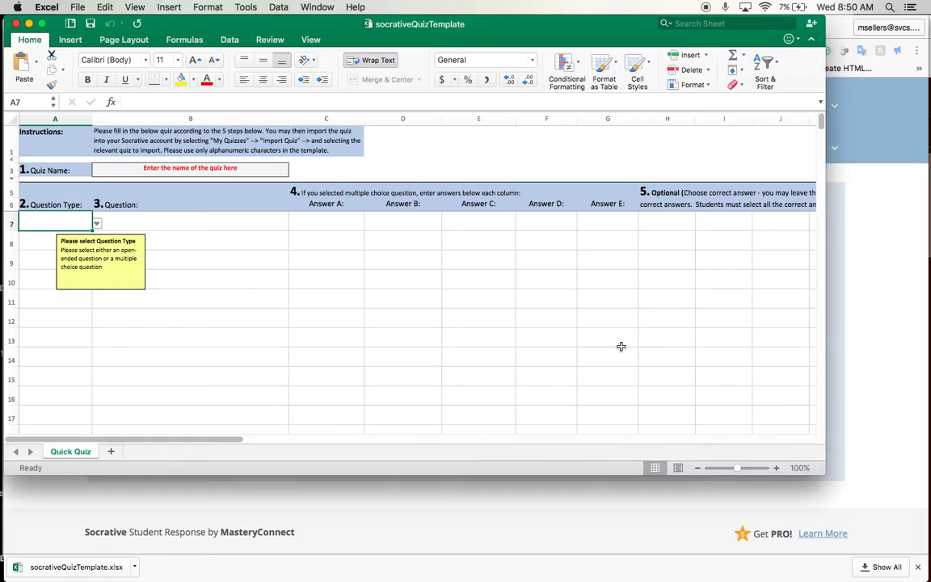
click(40, 279)
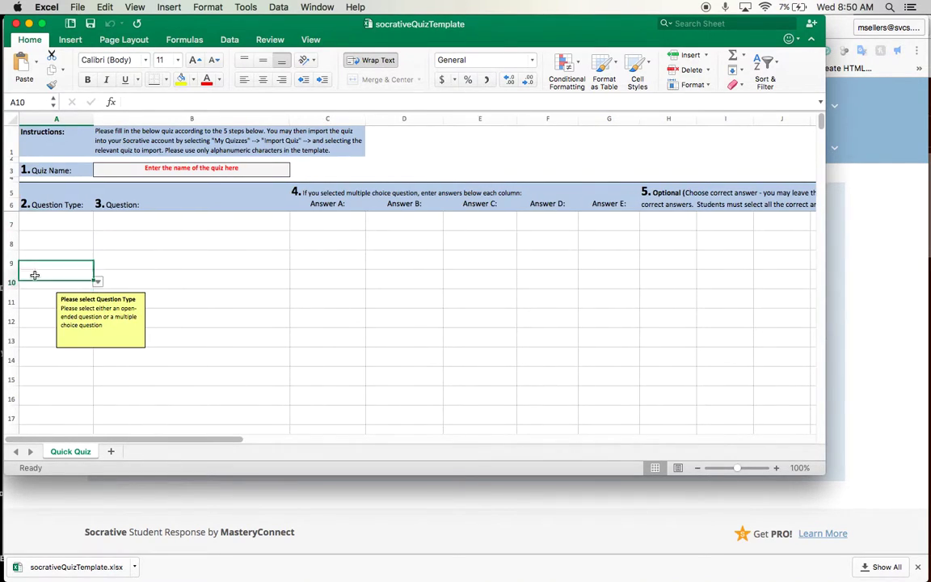
click(53, 223)
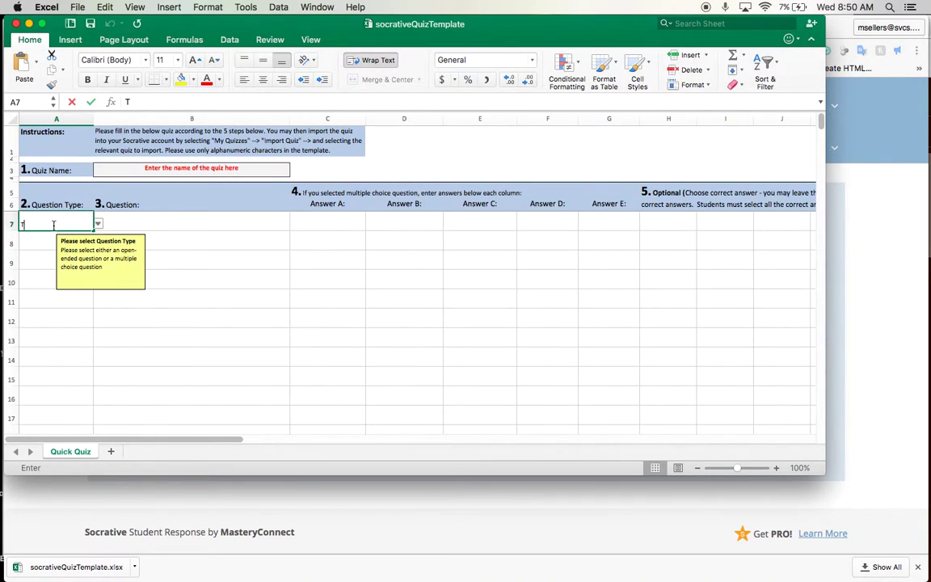
text(T/F)
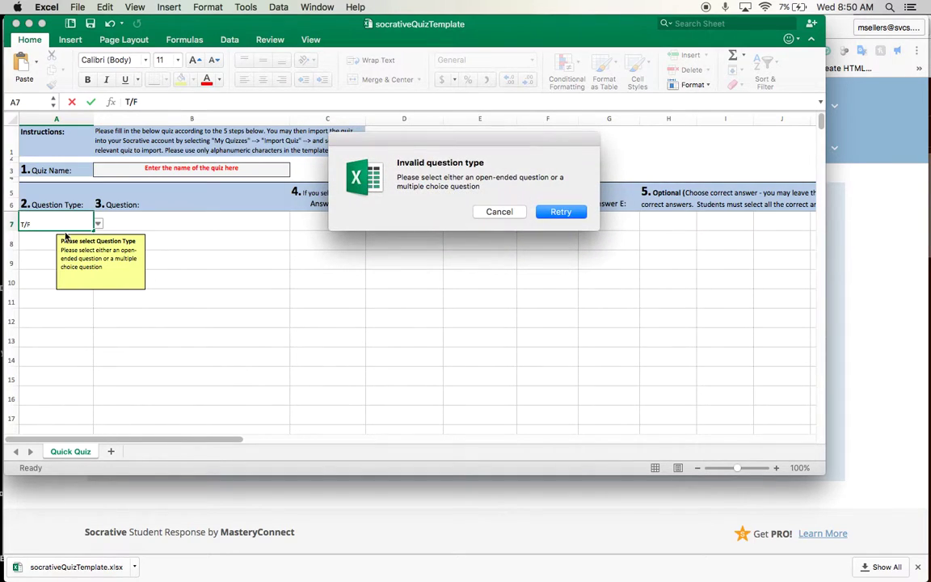
click(494, 212)
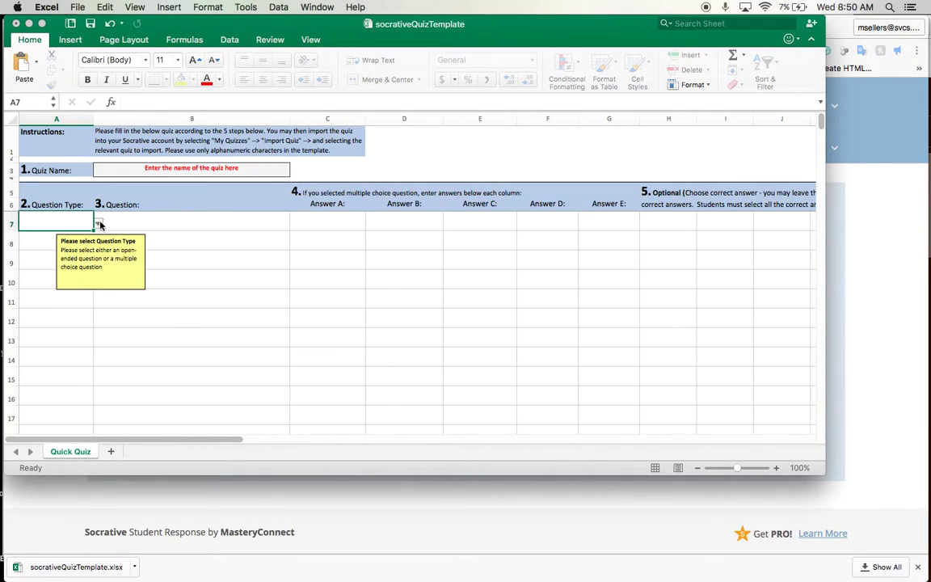
Set A7's question type to Multiple choice
click(158, 232)
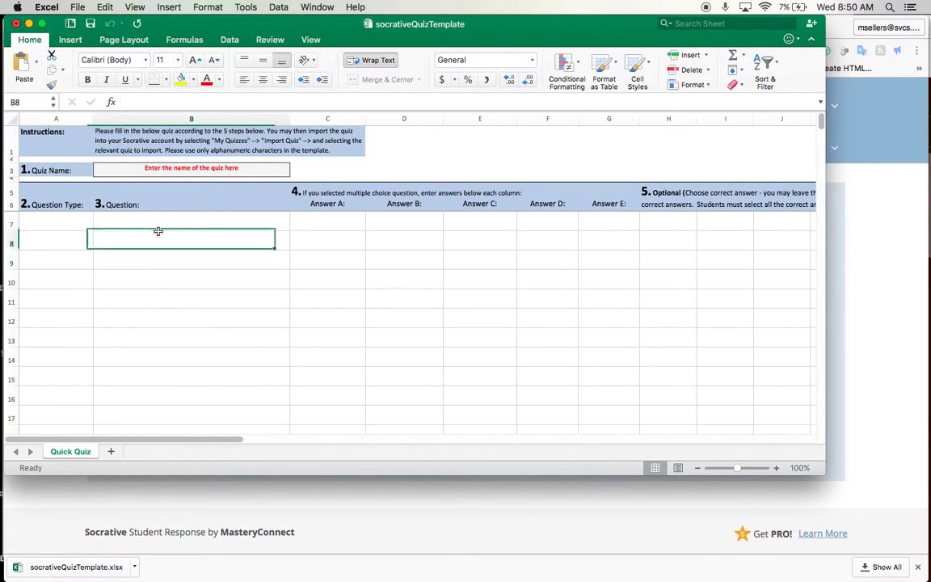
click(77, 227)
click(98, 225)
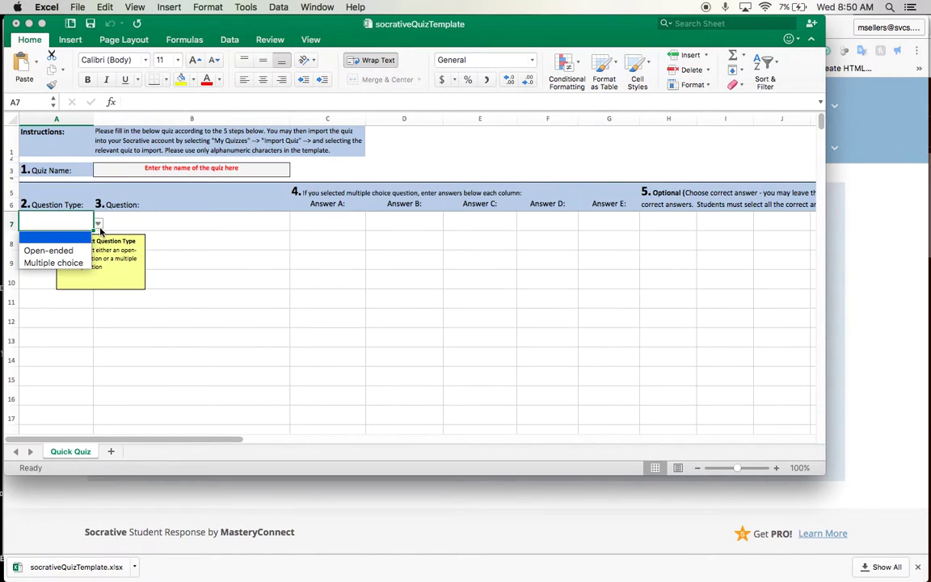
click(58, 261)
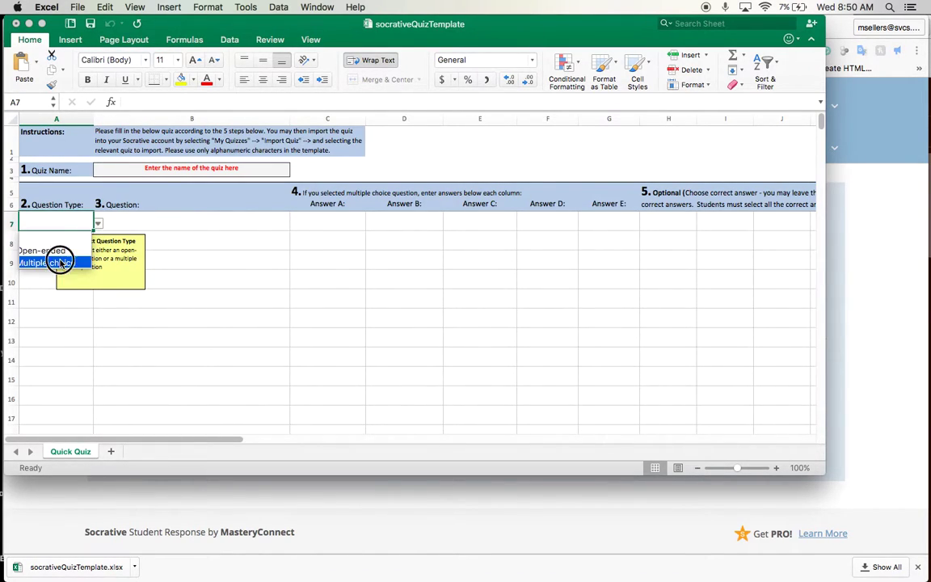
Enter 'What color is the sky on a sunny day?' as the question in B7
click(125, 230)
click(125, 229)
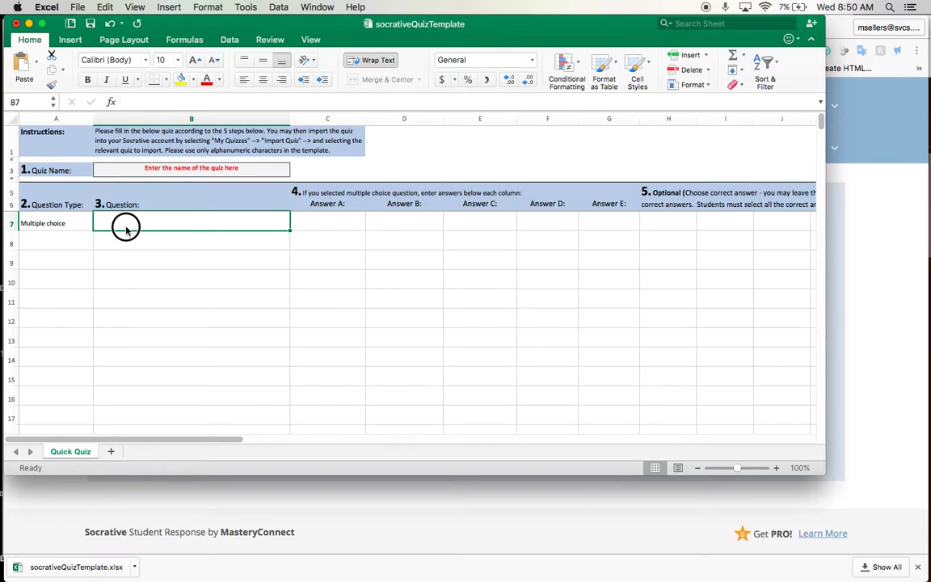
text(What colo)
text(r is the)
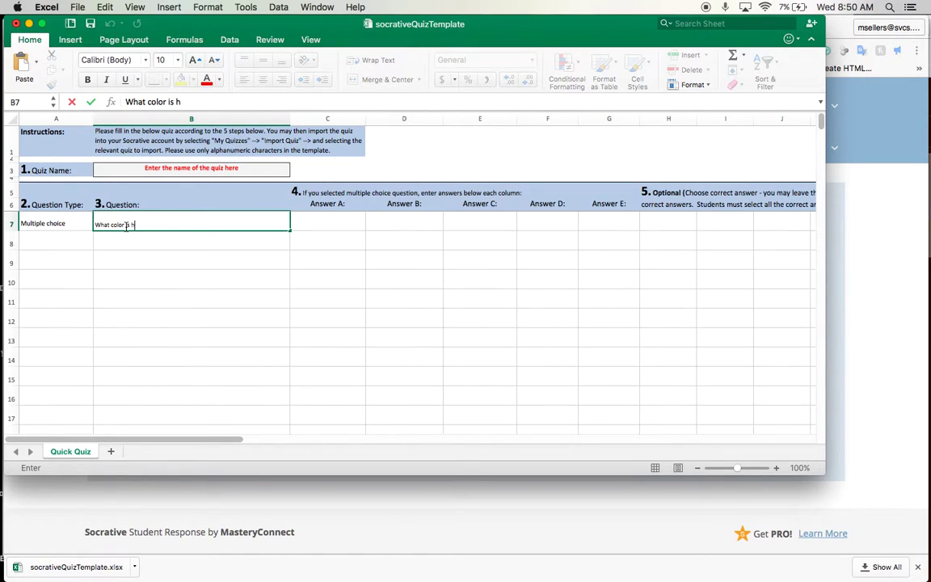
key(BackSpace)
key(BackSpace)
text(the sk)
text(y?)
key(BackSpace)
text(on a sunny day?)
key(Tab)
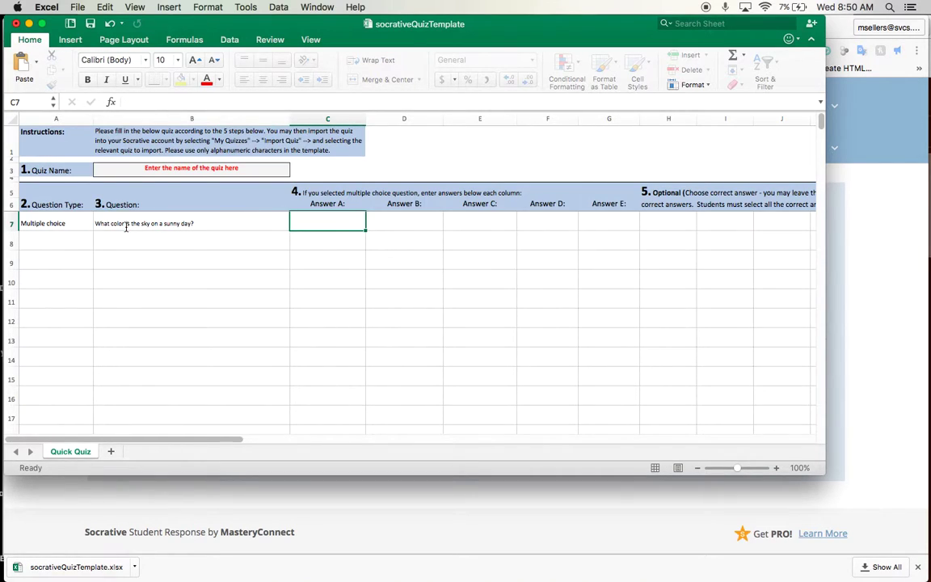
Fill in answers A–E as Brown, Blue, Purple, Gray and Orange
text(Brown)
key(Tab)
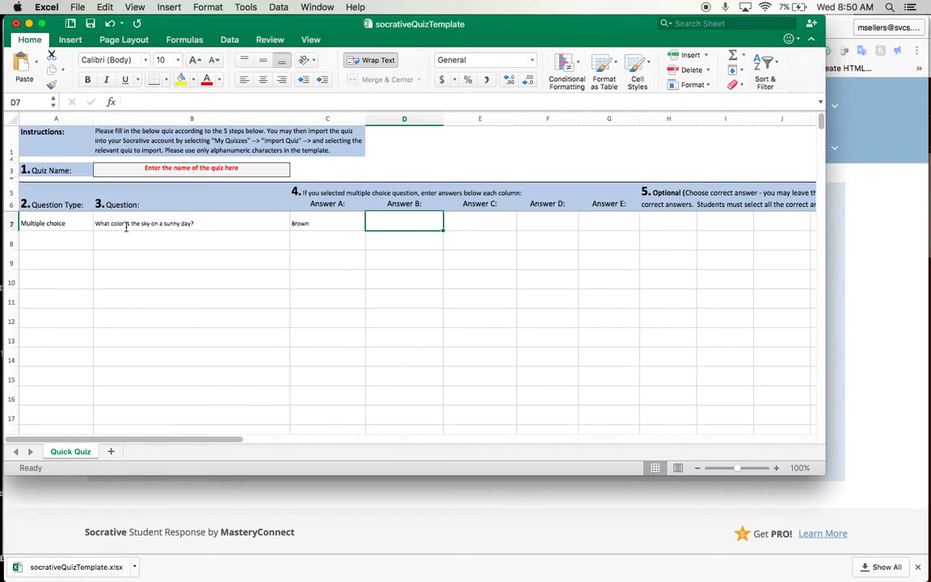
text(Blue)
key(Tab)
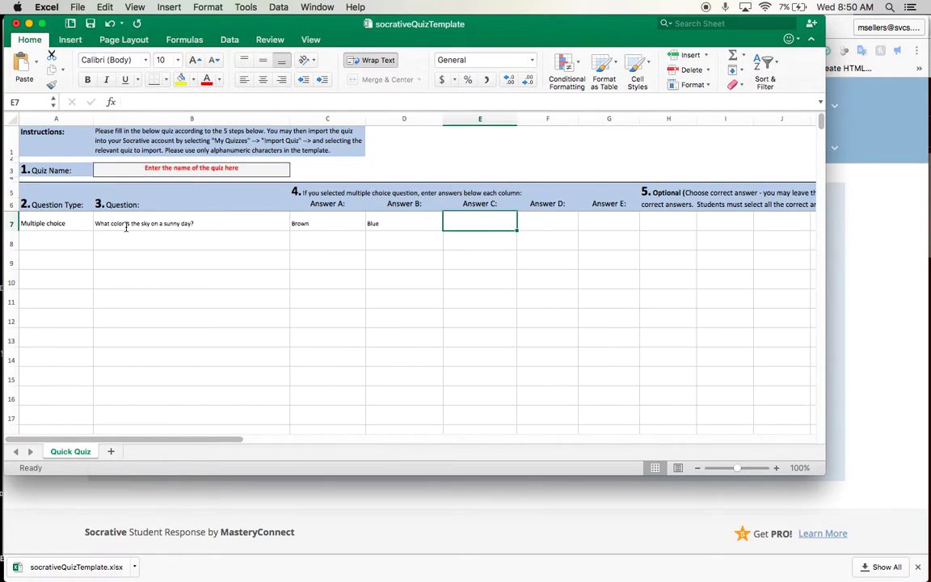
text(Purple)
key(Tab)
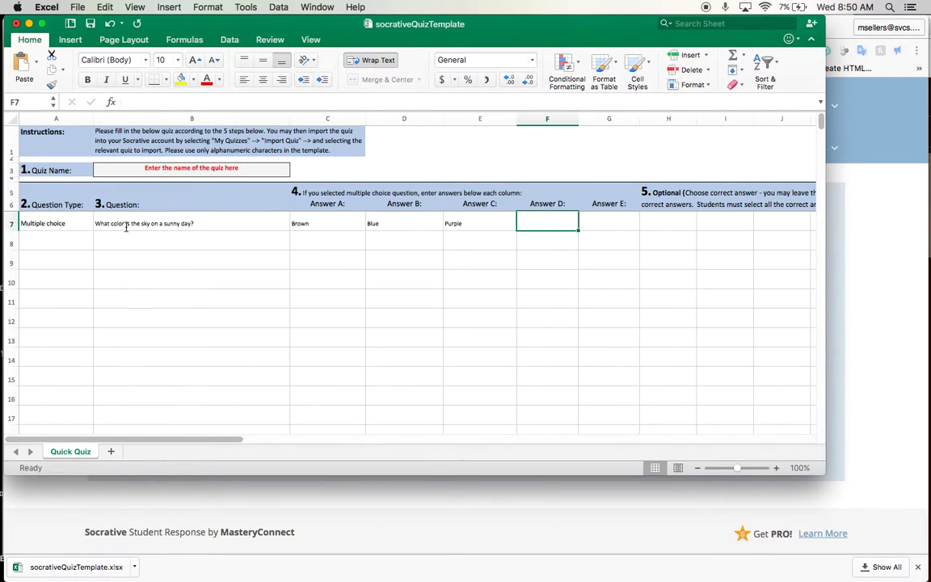
text(Gray)
key(Tab)
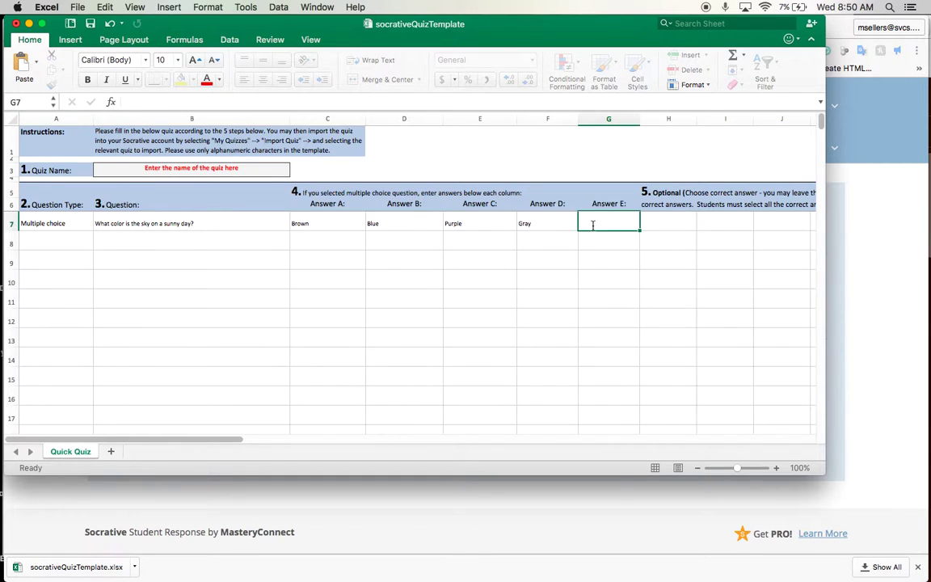
text(Orange)
key(Tab)
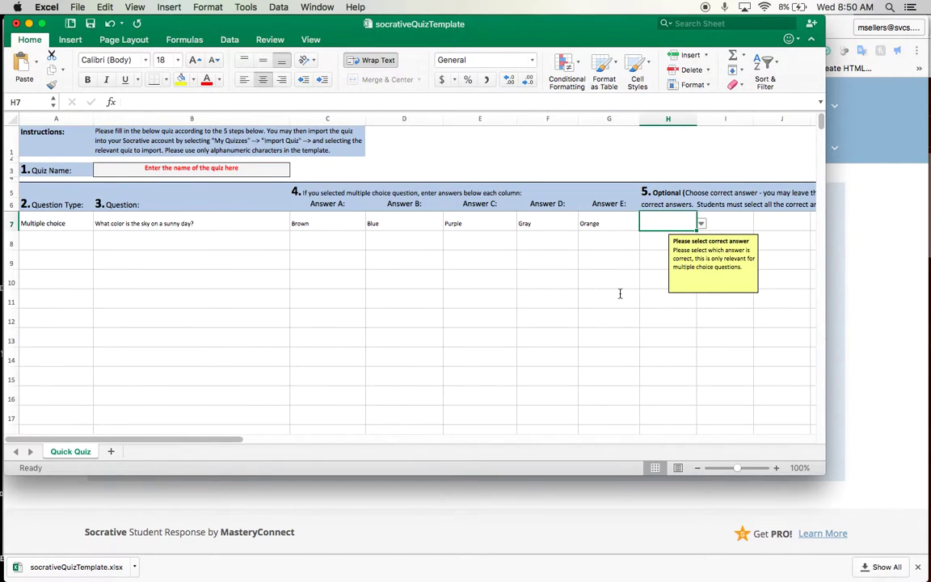
Mark B as the correct answer in H7
scroll(620, 293, right, 2)
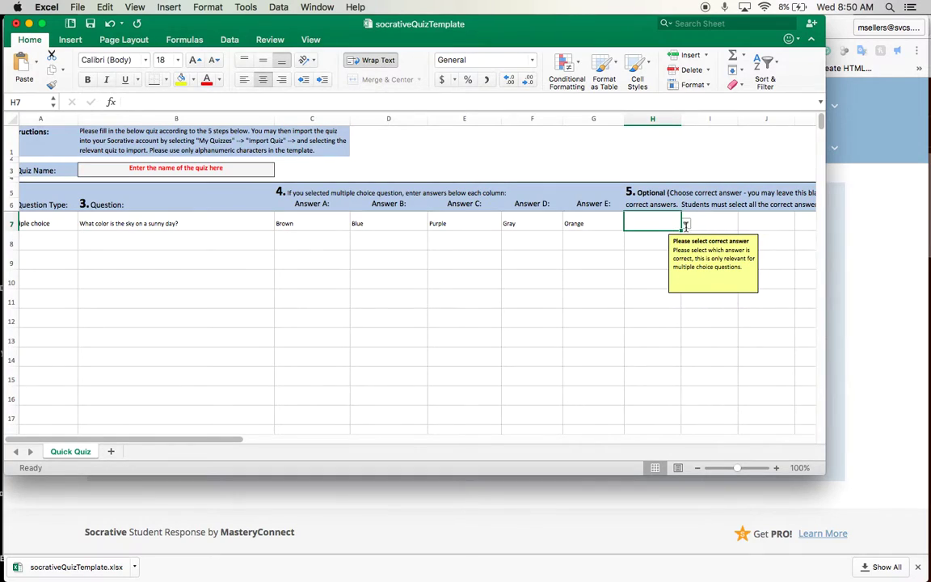
click(685, 226)
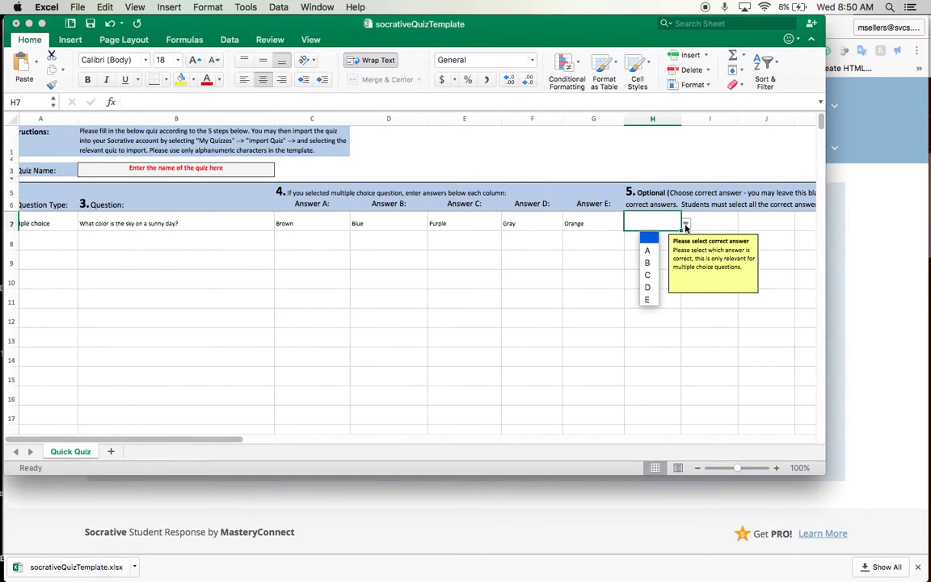
click(646, 263)
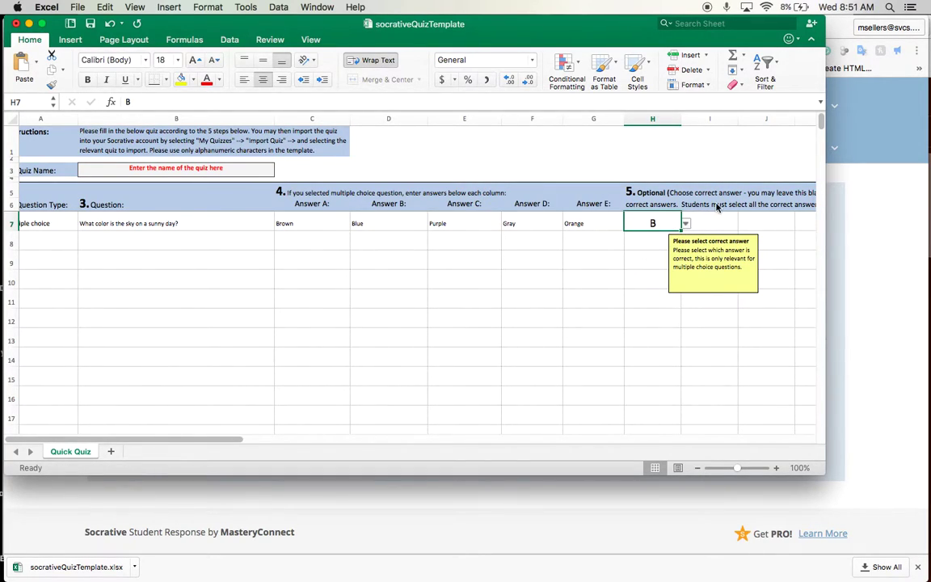
click(707, 216)
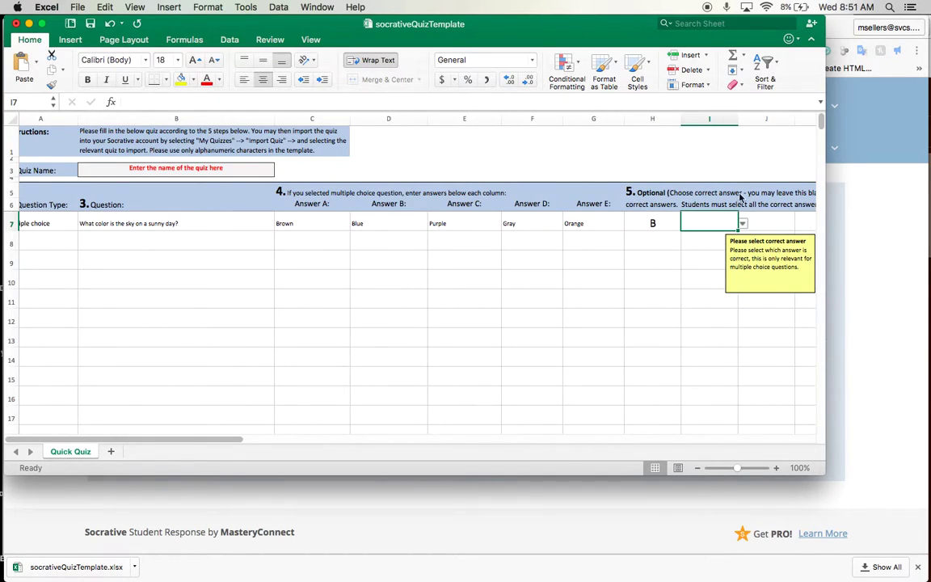
Save the quiz workbook as Socrativedemoquiz in the Downloads folder
click(78, 7)
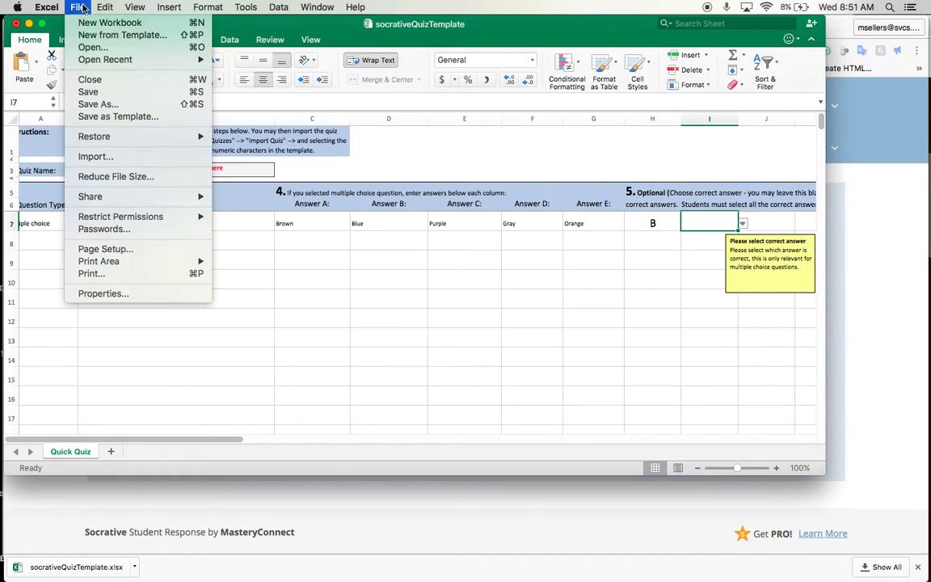
click(81, 7)
click(76, 8)
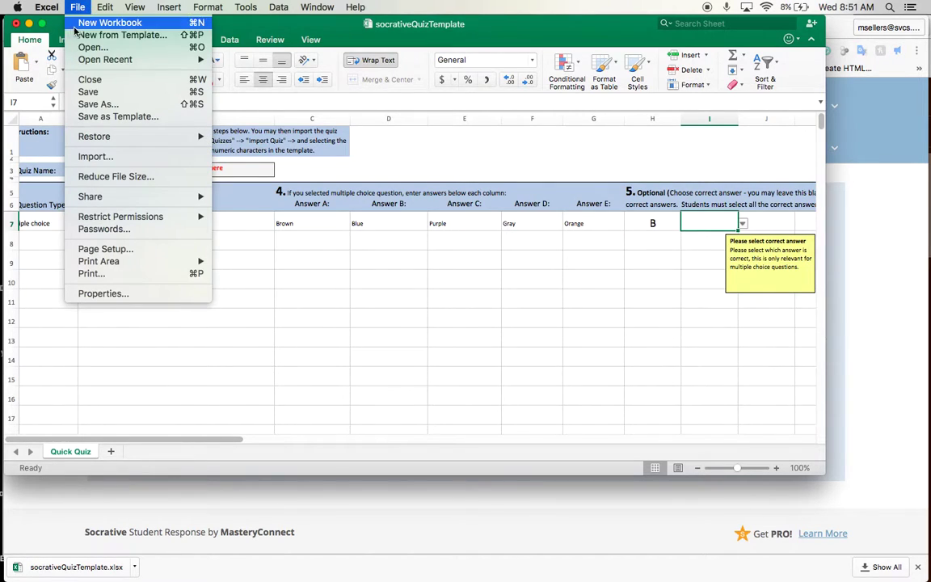
click(89, 91)
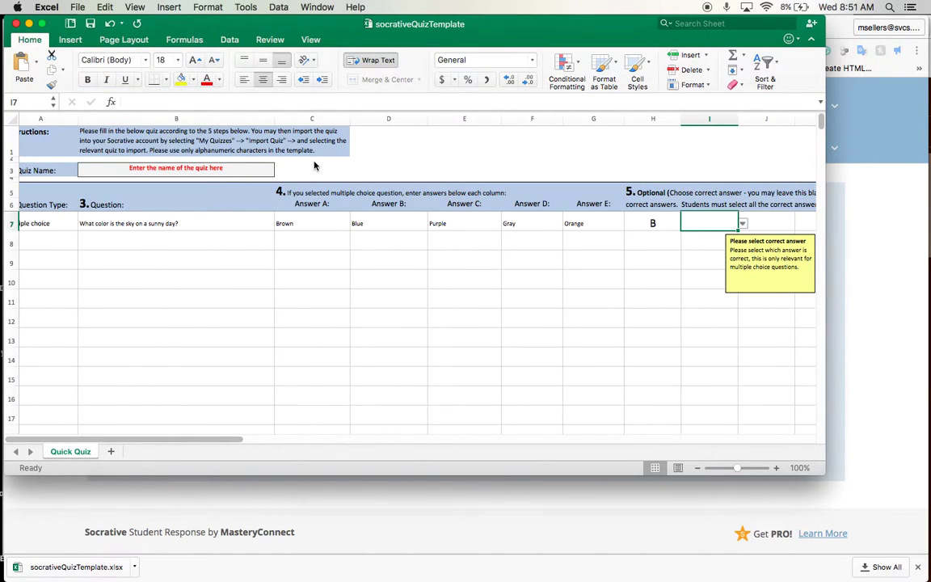
click(78, 7)
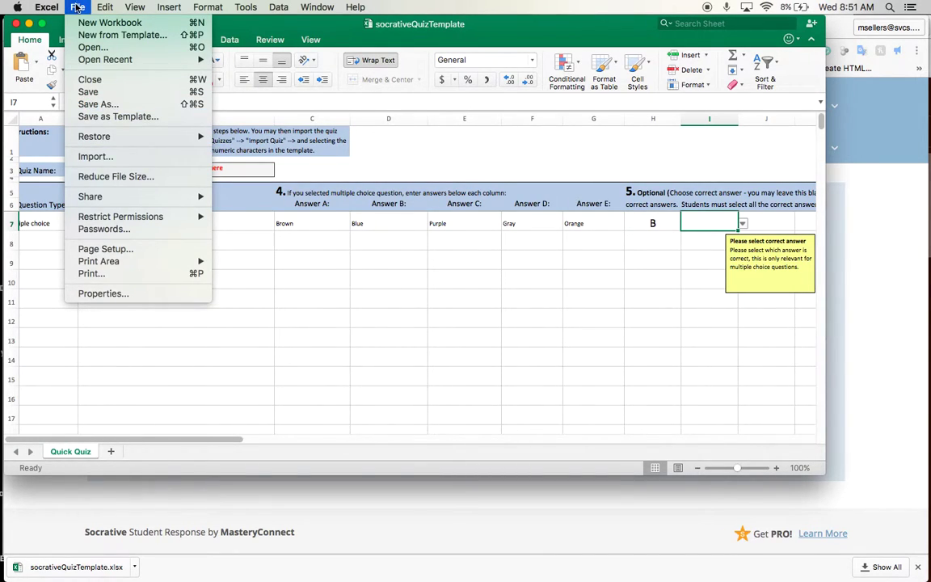
click(96, 103)
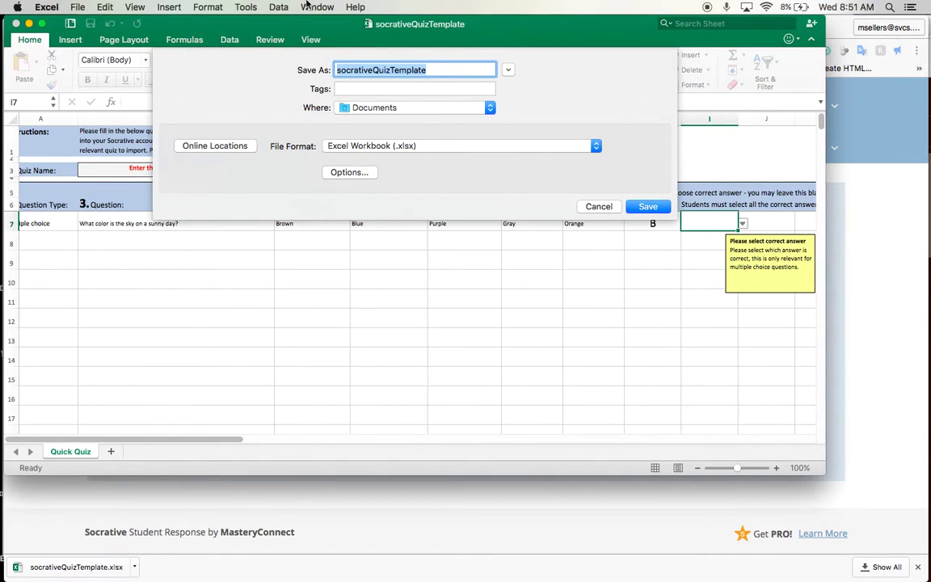
text(Socrati)
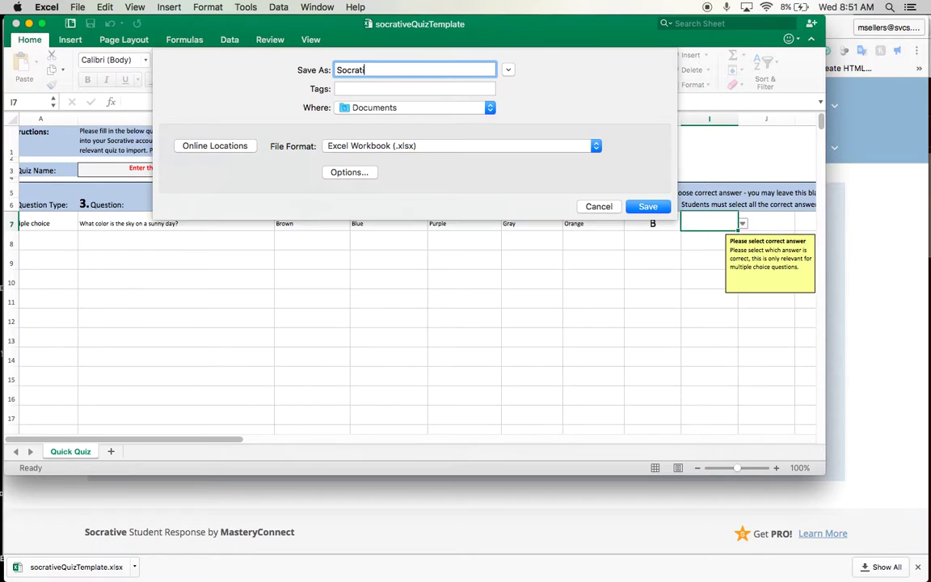
text(vedemoquiz)
click(393, 108)
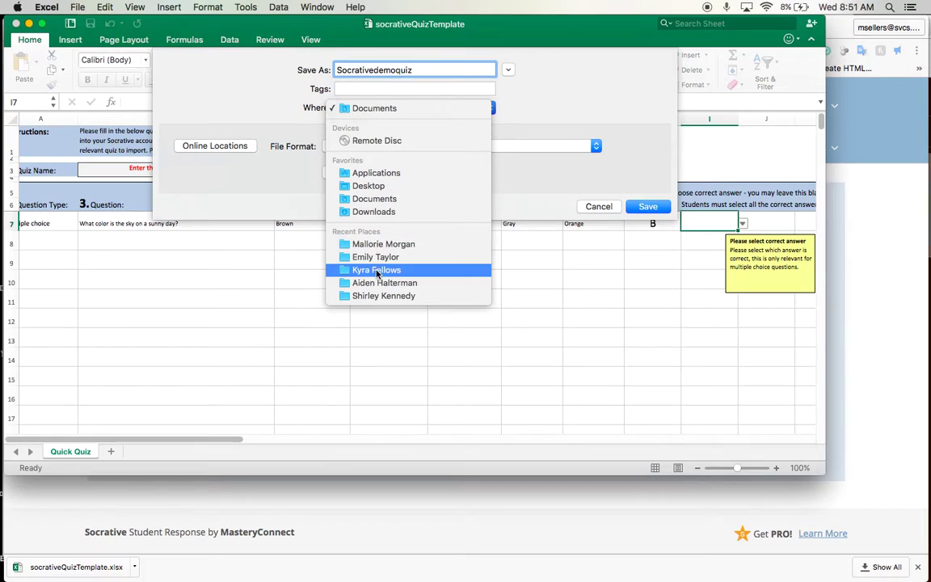
click(395, 214)
key(Return)
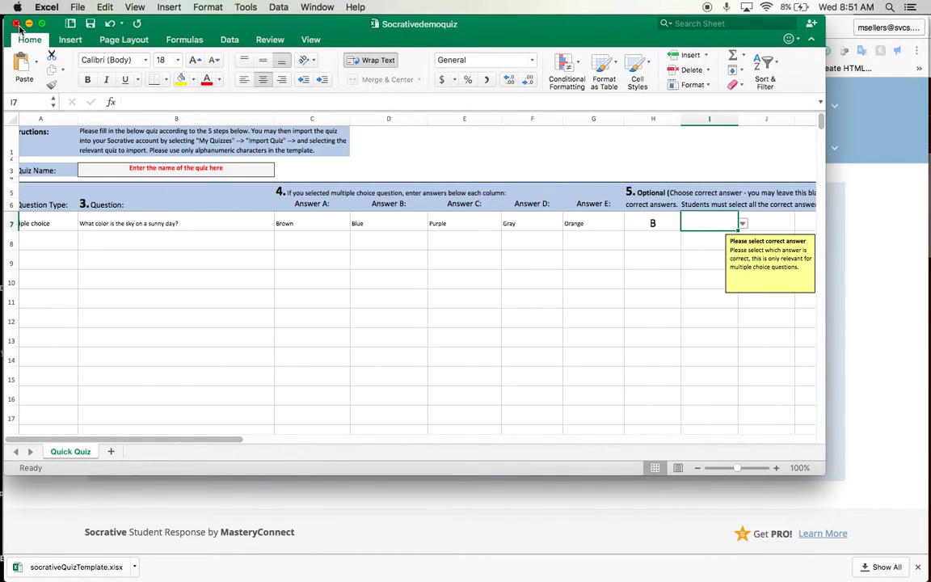
Close Excel and upload Socrativedemoquiz from Downloads on Socrative's import page
click(17, 23)
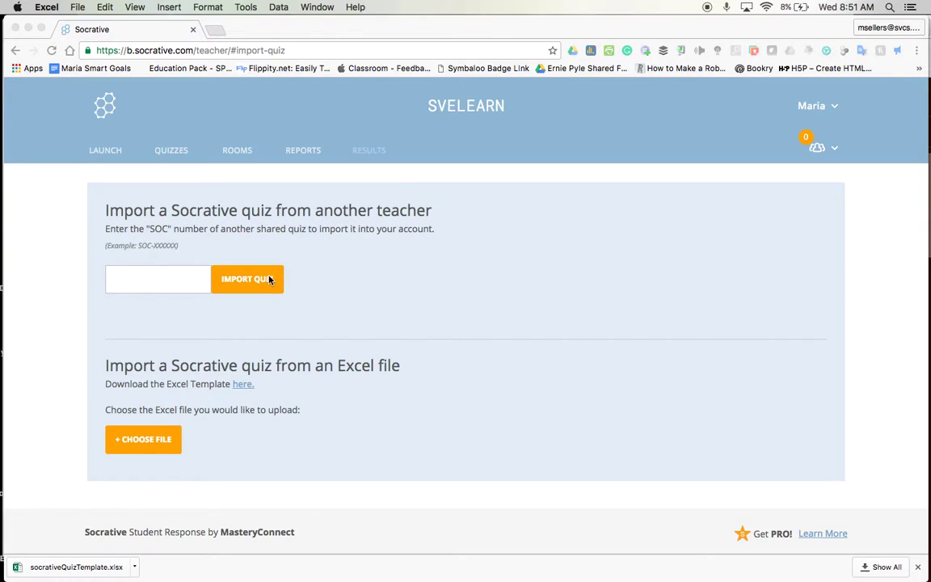
click(262, 279)
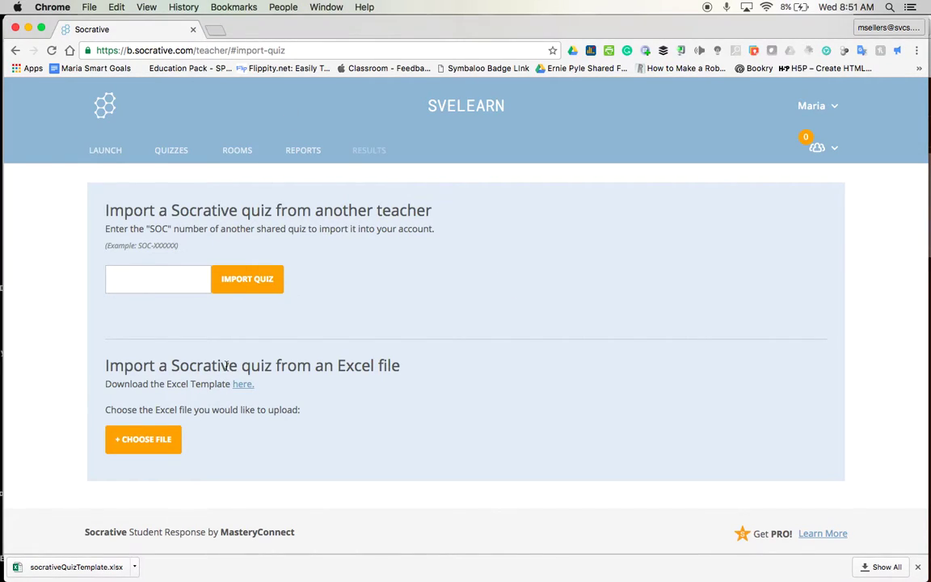
click(148, 442)
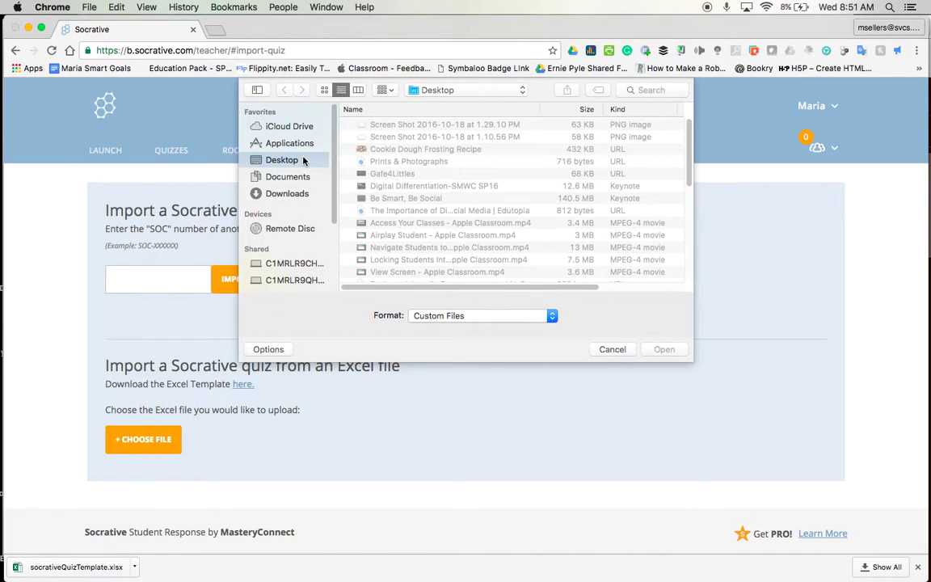
click(282, 192)
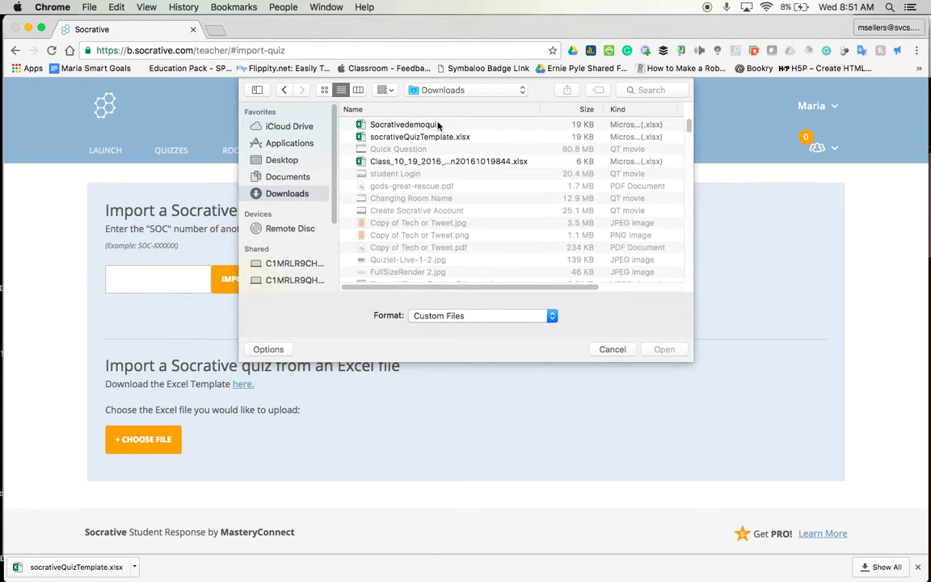
double_click(436, 125)
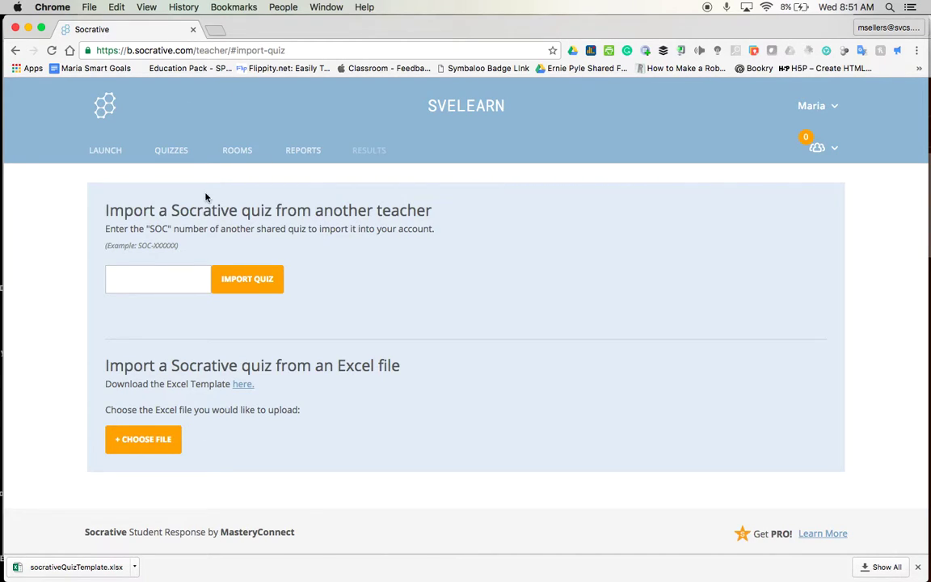
Show the My Quizzes list with Untitled quiz, Demo Quiz for Rod, Second Grade Demo and others
click(176, 154)
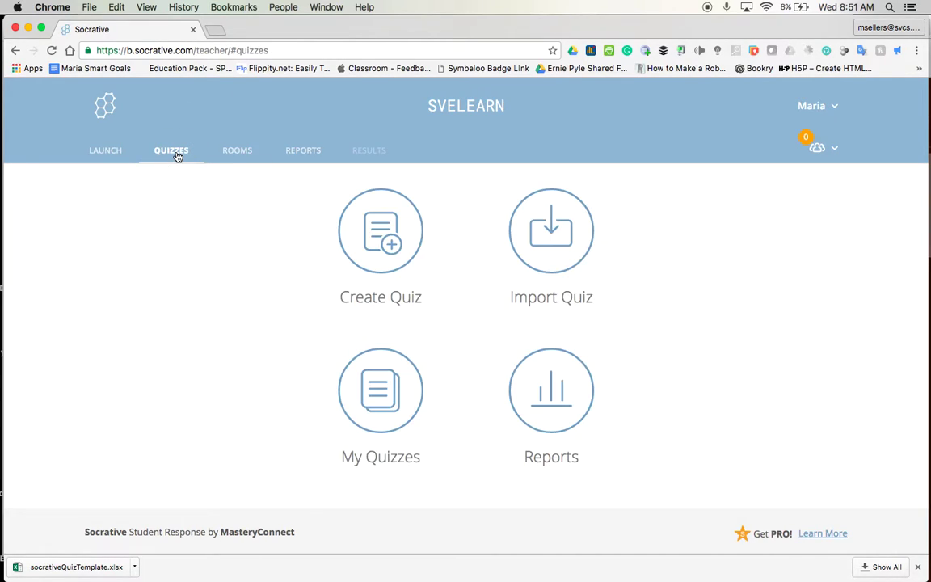
click(409, 413)
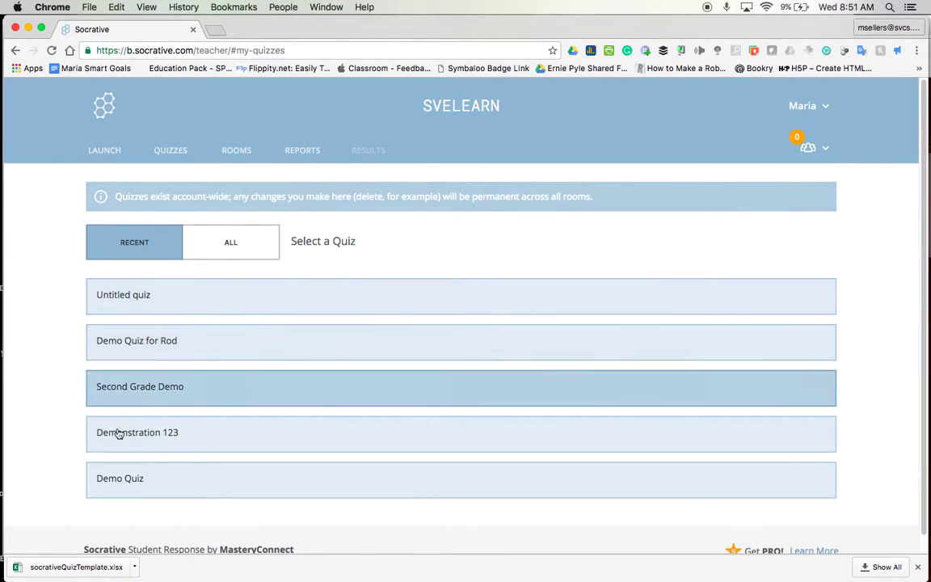
scroll(60, 380, down, 1)
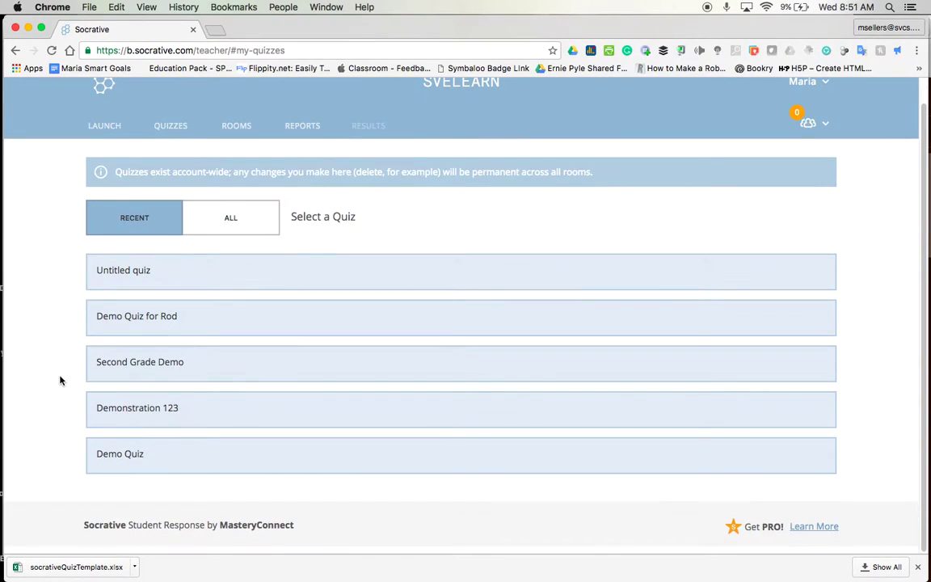
scroll(64, 372, up, 1)
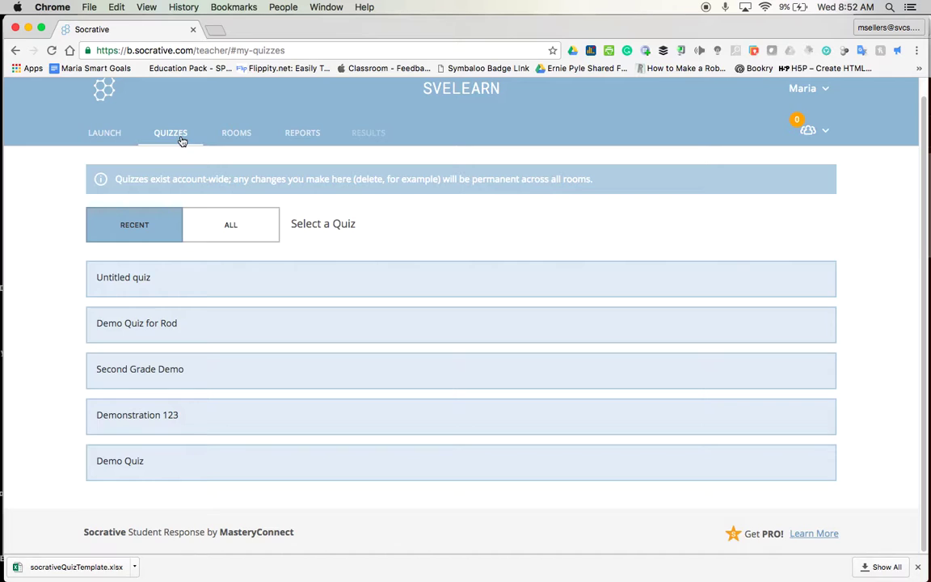
click(175, 133)
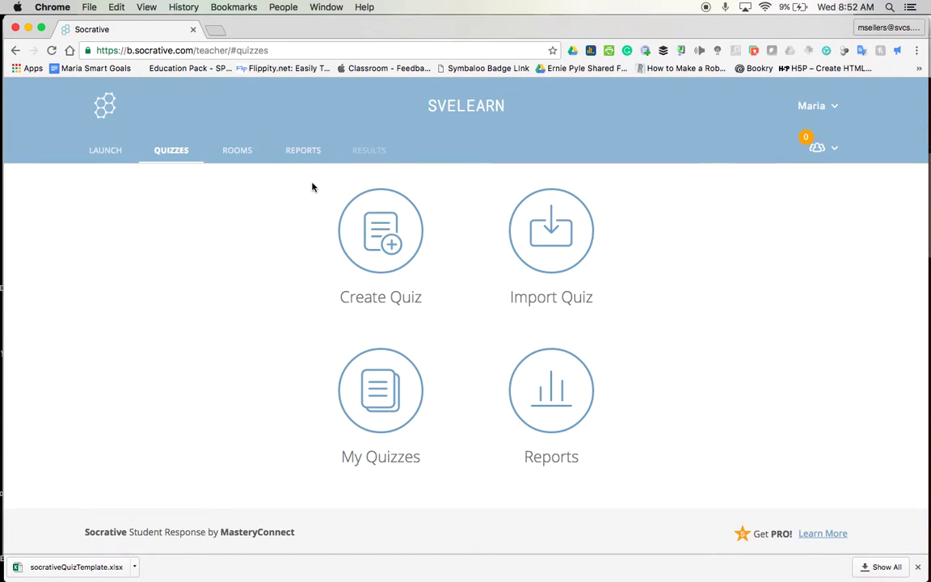
click(566, 232)
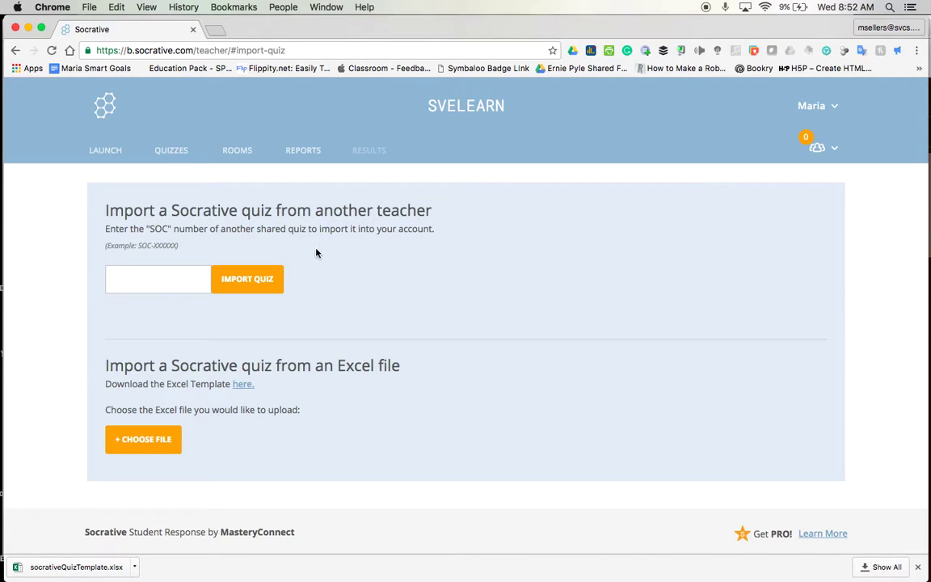
click(171, 154)
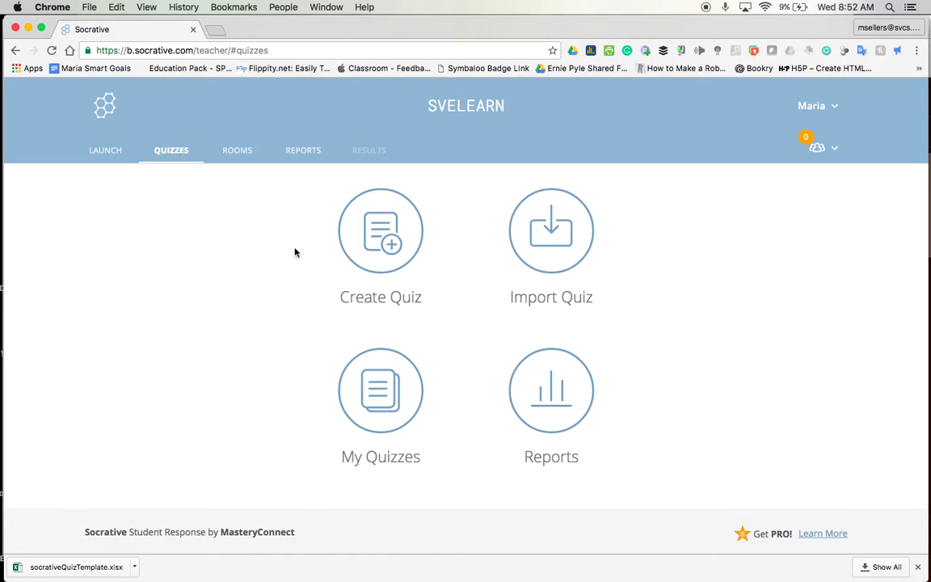
click(378, 380)
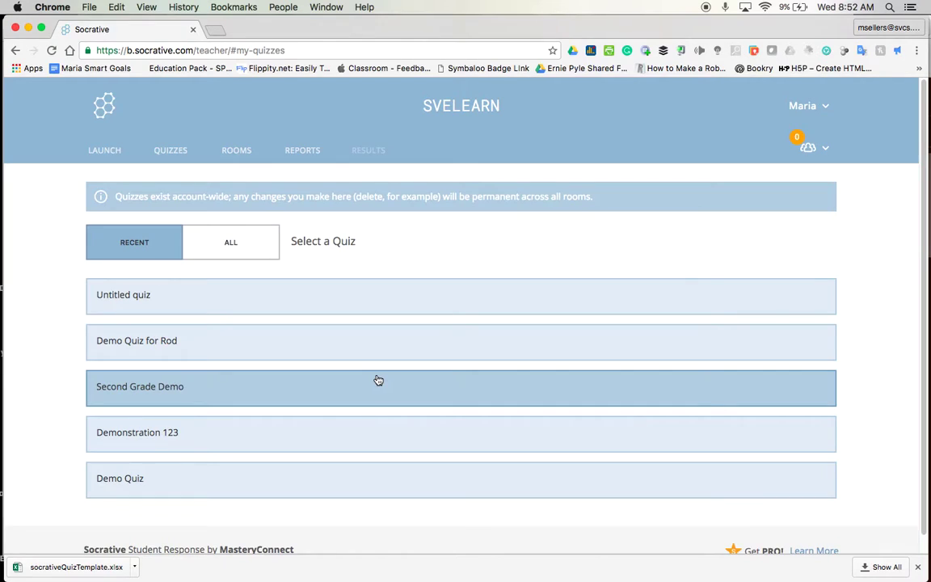
click(147, 392)
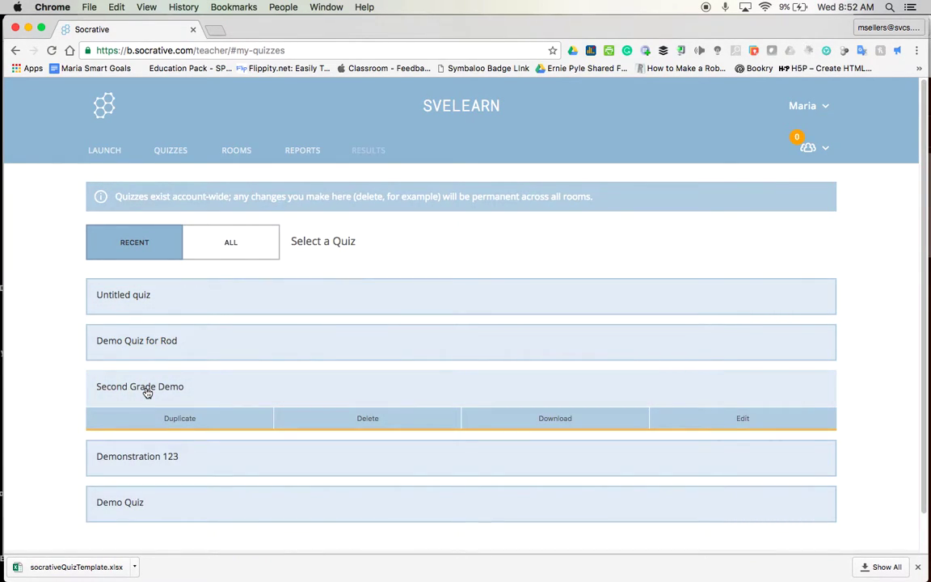
click(732, 420)
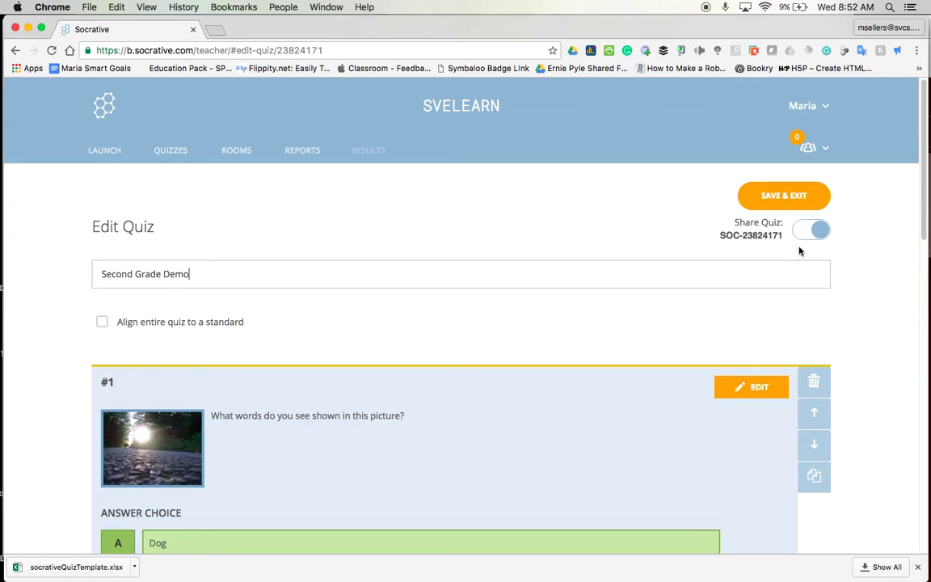
drag(783, 237, 744, 240)
right_click(767, 237)
click(700, 262)
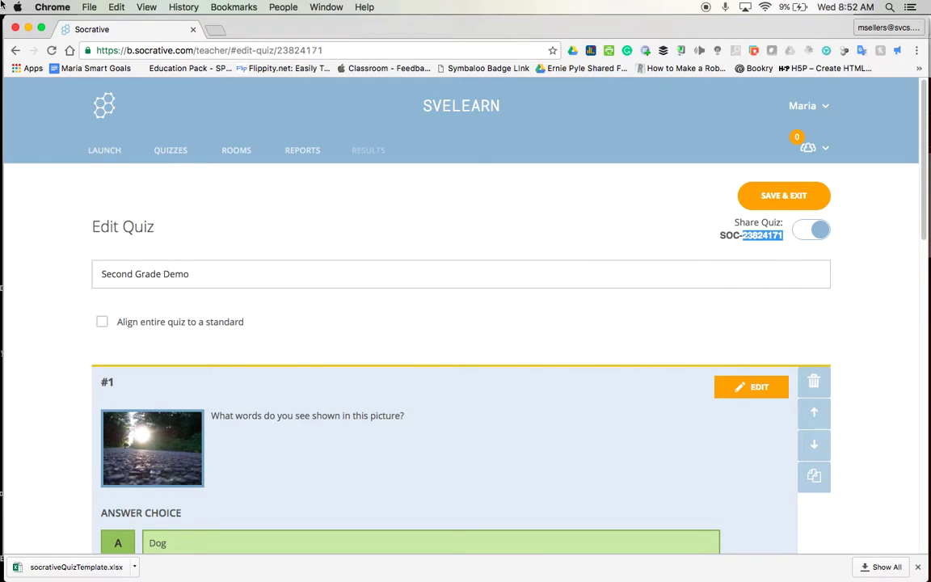
click(174, 151)
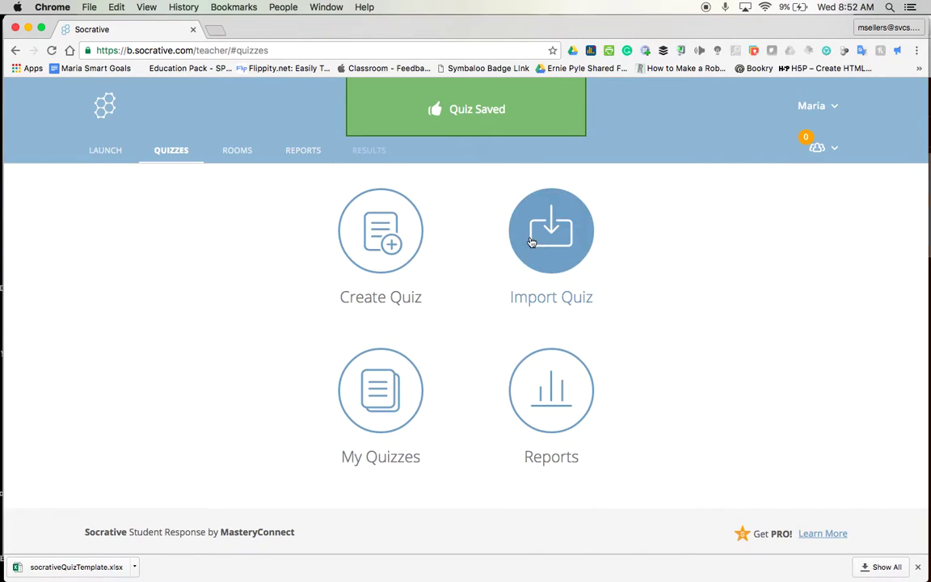
click(549, 230)
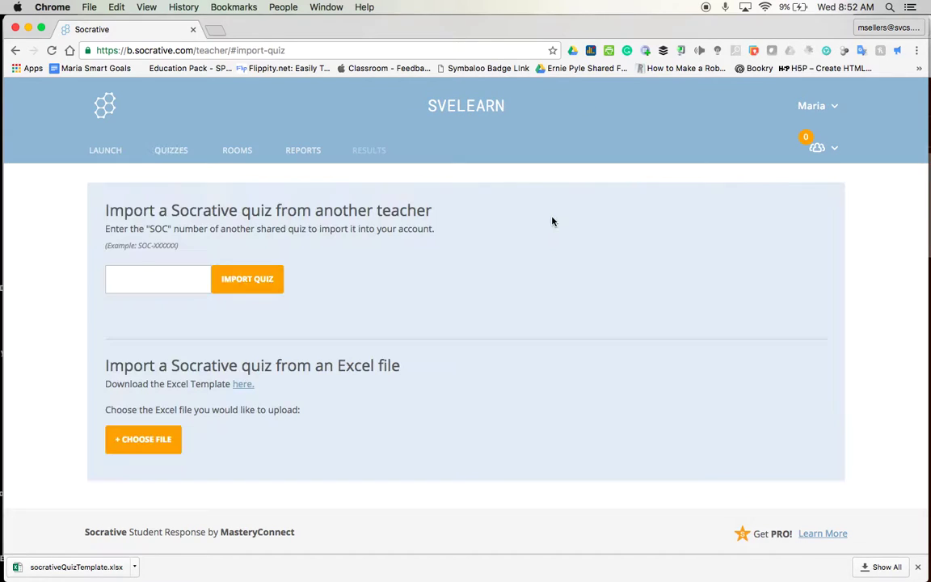
click(173, 281)
right_click(170, 276)
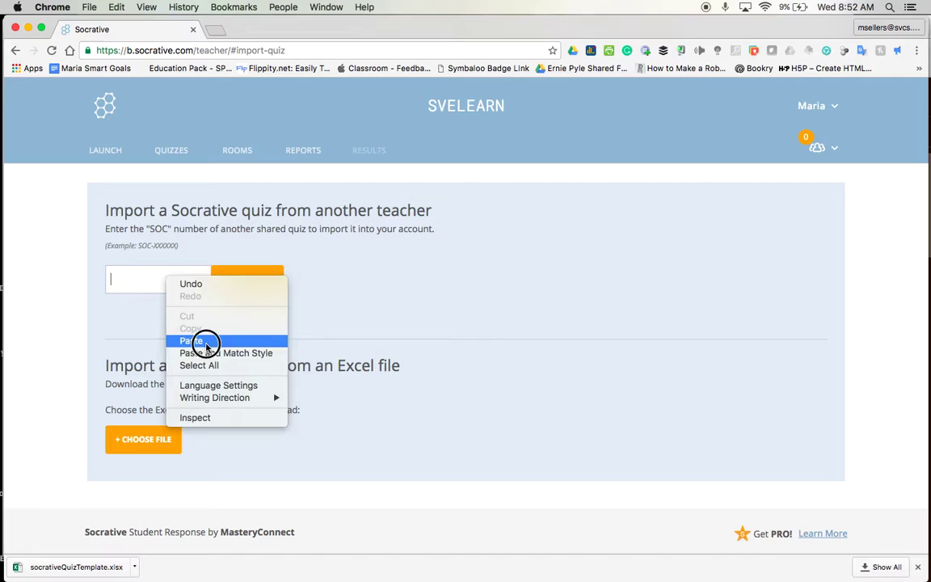
click(208, 340)
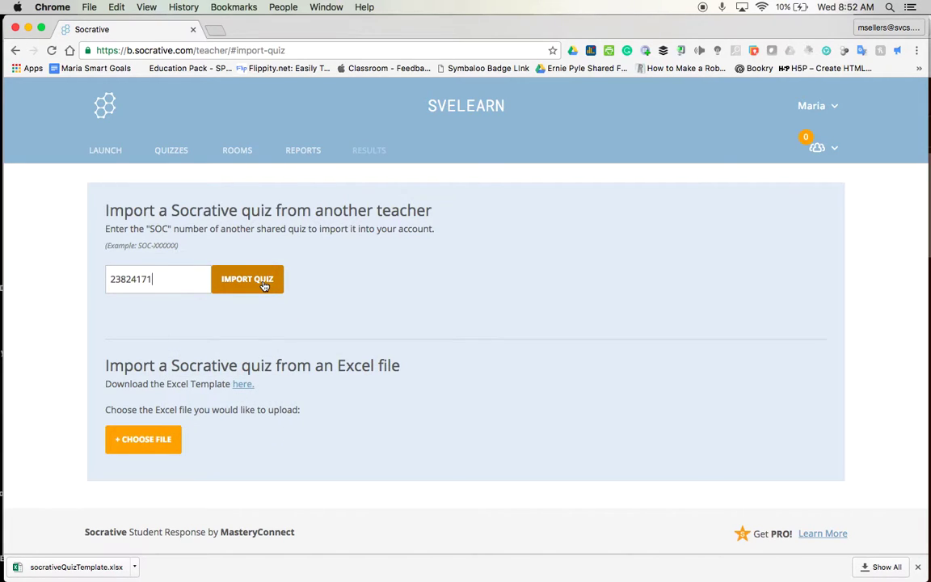
click(263, 284)
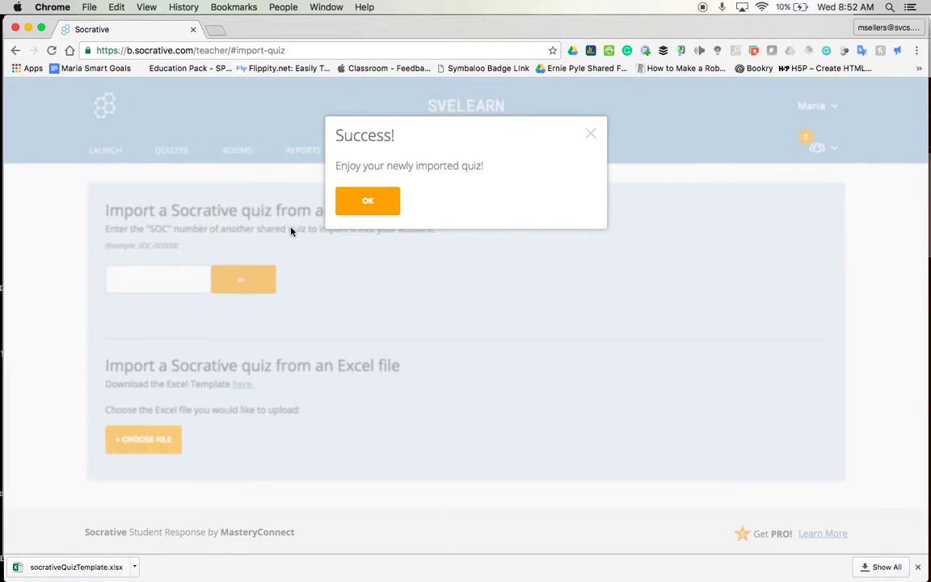
click(389, 209)
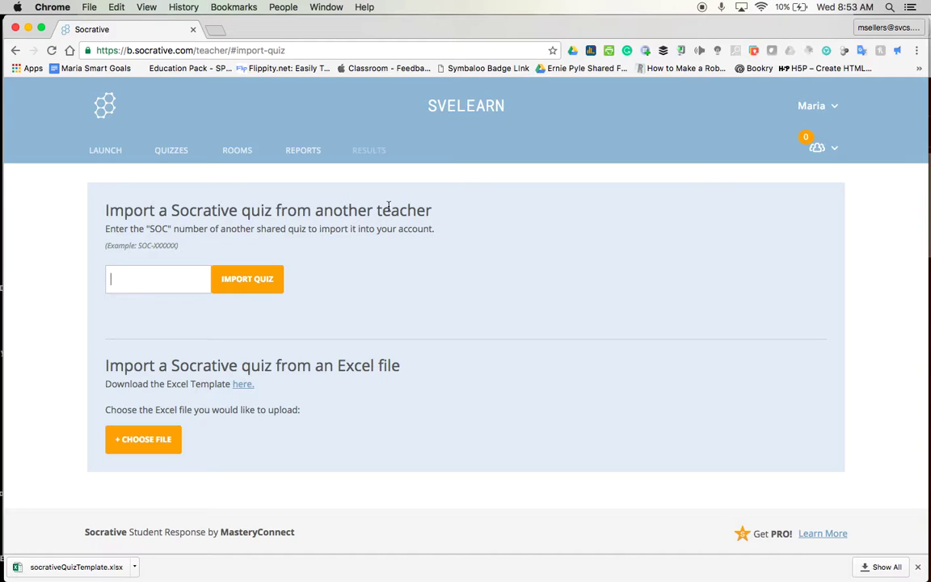
Create a new quiz from the Quizzes page titled 'Sky Line'
click(177, 152)
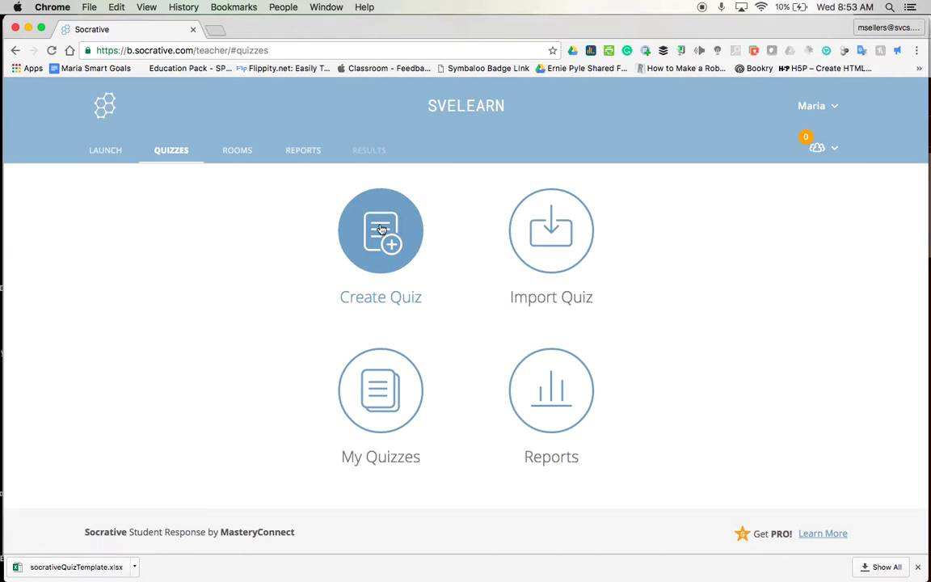
click(381, 229)
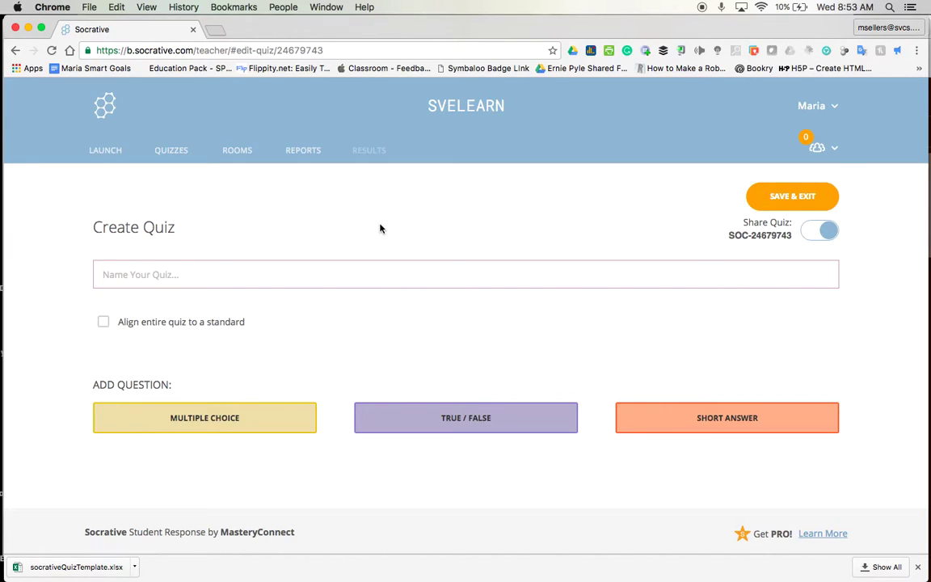
click(327, 279)
text(Sky Line)
Add a multiple-choice question with the image Copy of Tech or Tweet.jpg from Downloads
click(246, 426)
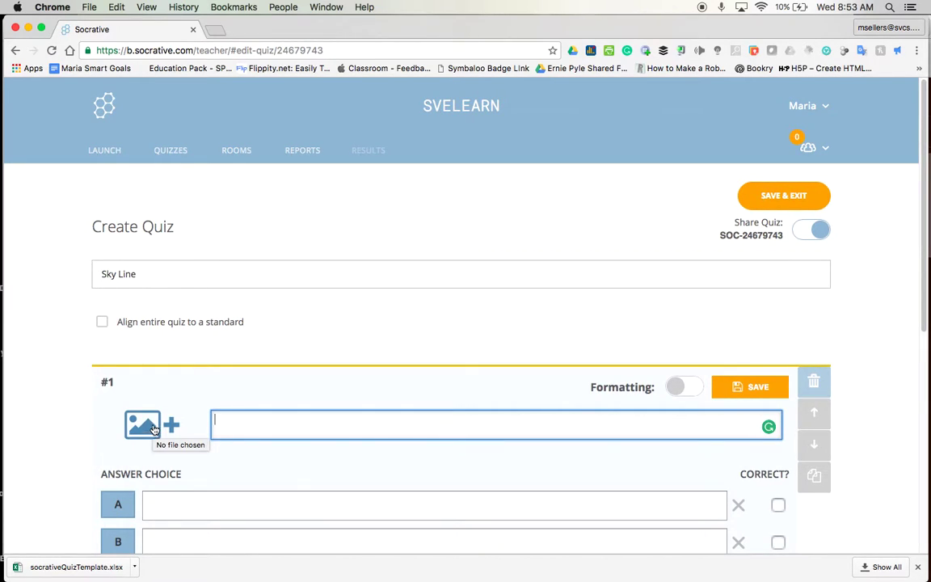
click(145, 420)
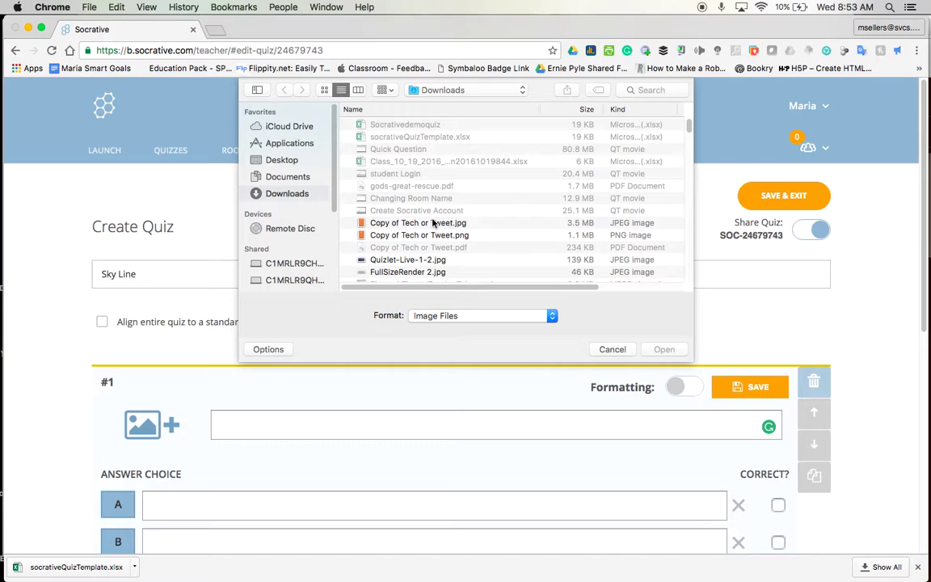
scroll(430, 243, down, 3)
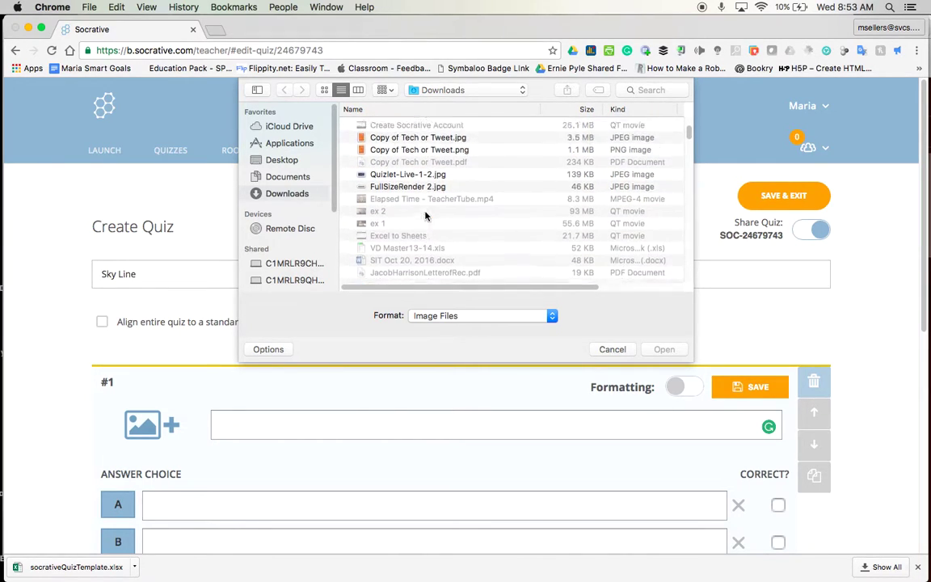
scroll(428, 220, up, 3)
click(429, 222)
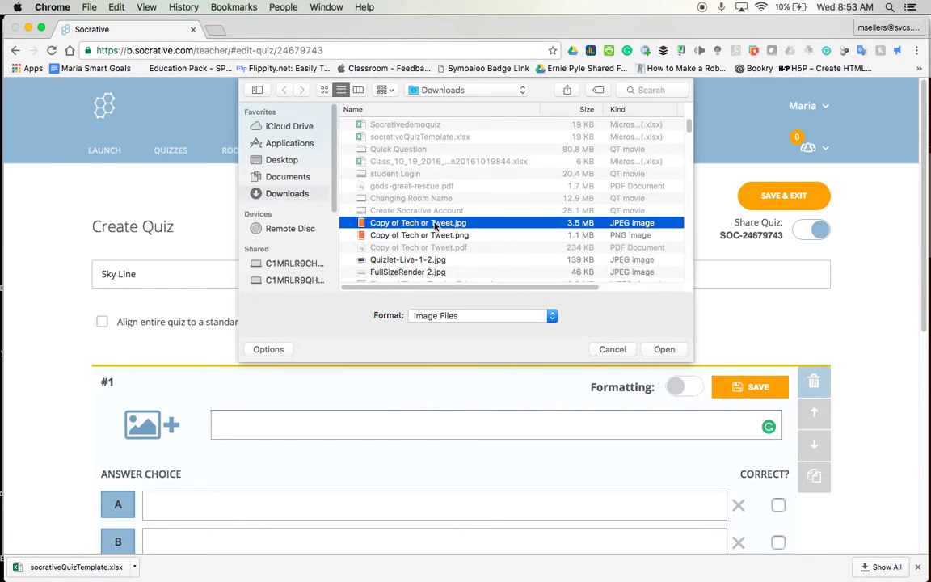
click(665, 349)
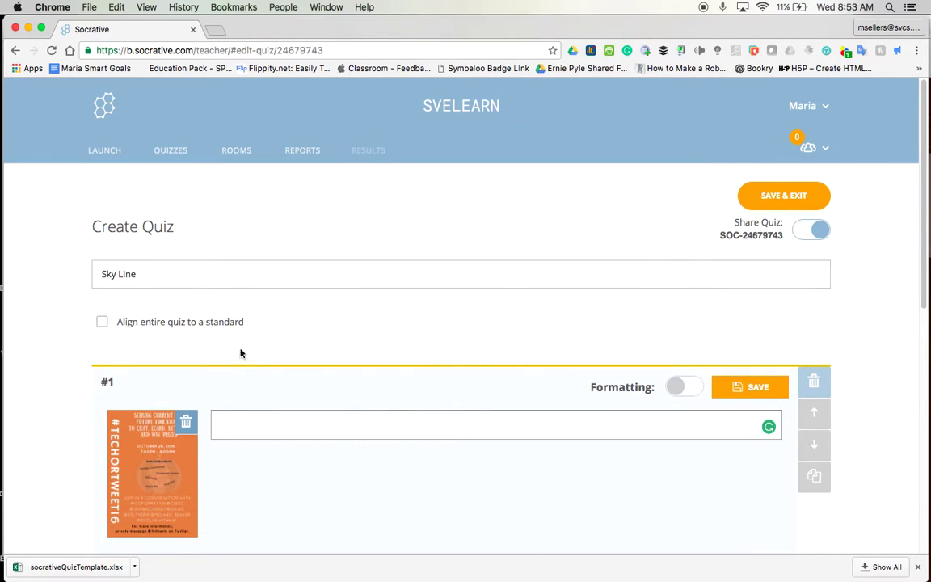
scroll(233, 320, down, 2)
scroll(233, 320, down, 3)
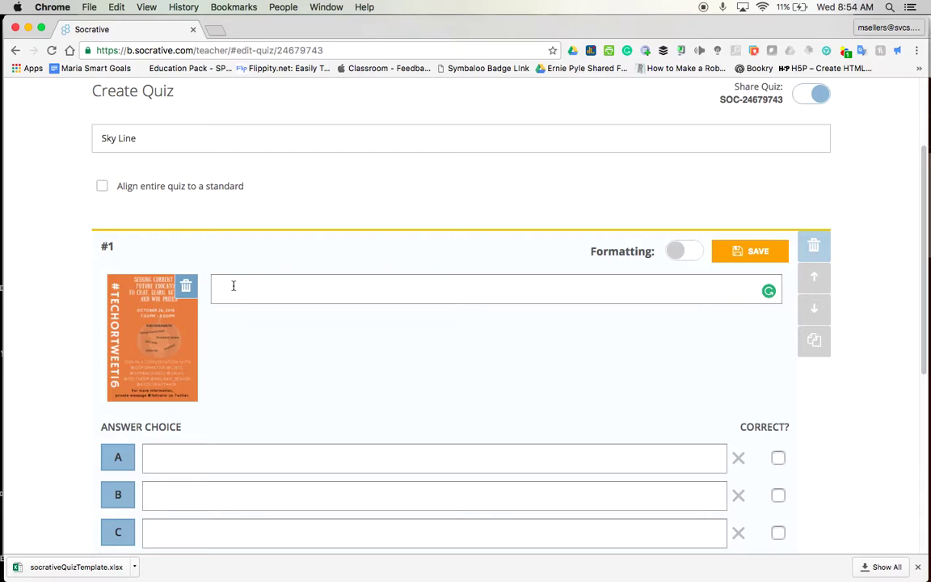
click(233, 285)
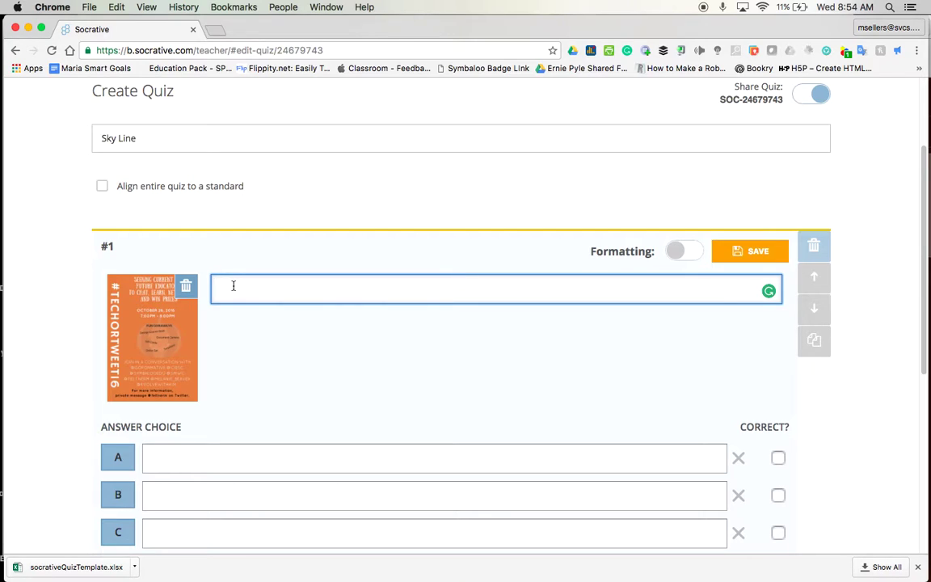
Enter the question 'What color is the background in this graphic?' and answer A 'Purple'
text(What color is the background in this graphi)
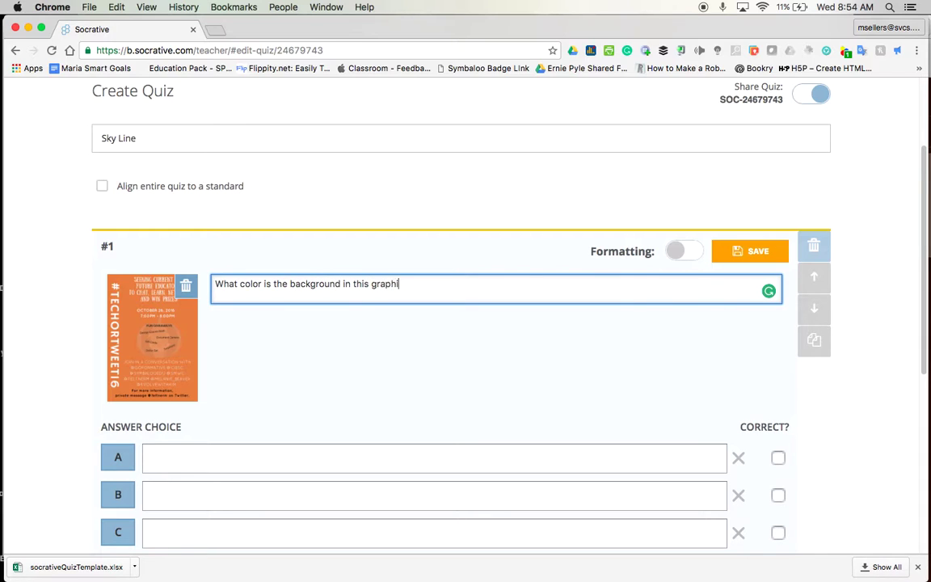
text(c?)
scroll(262, 291, down, 5)
click(155, 277)
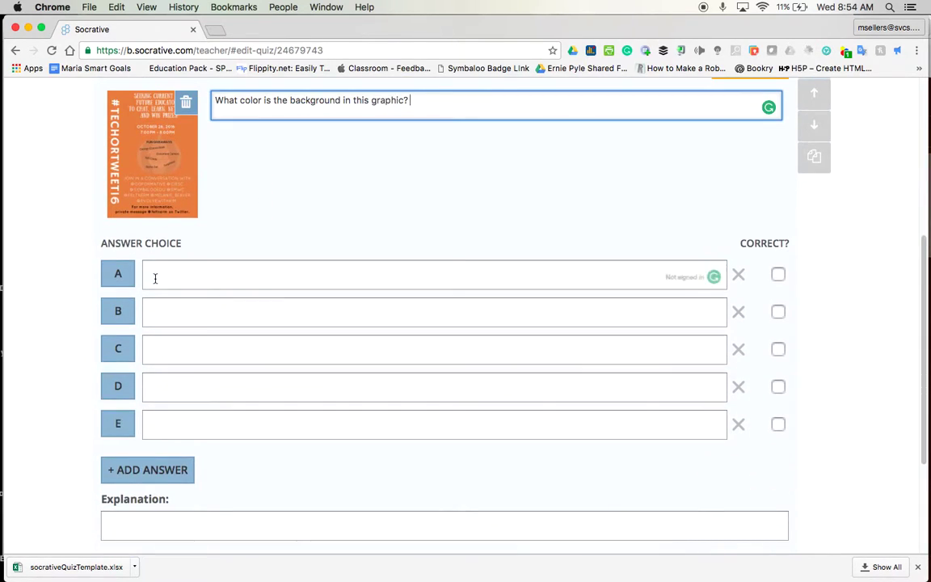
text(Purplse)
key(Tab)
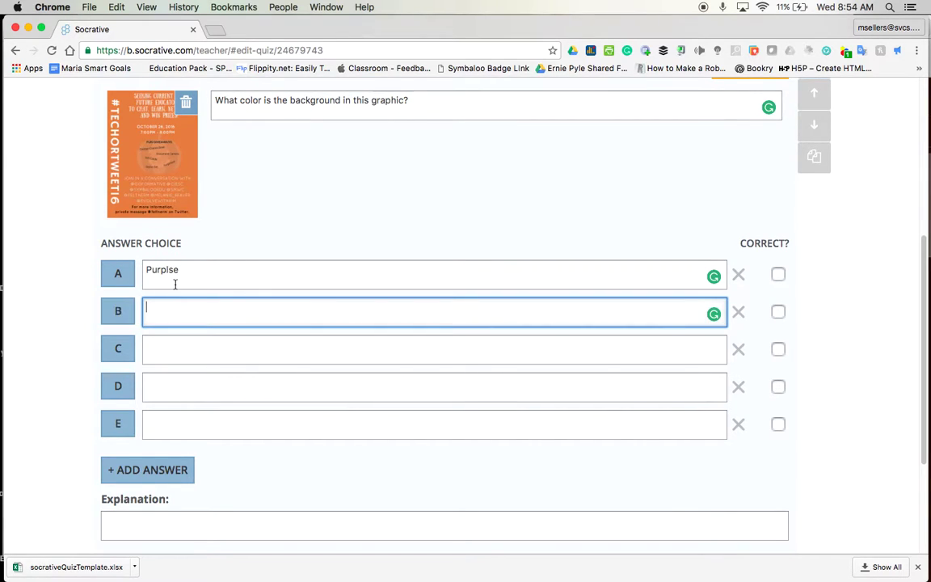
click(242, 265)
key(BackSpace)
key(BackSpace)
text(e)
key(Tab)
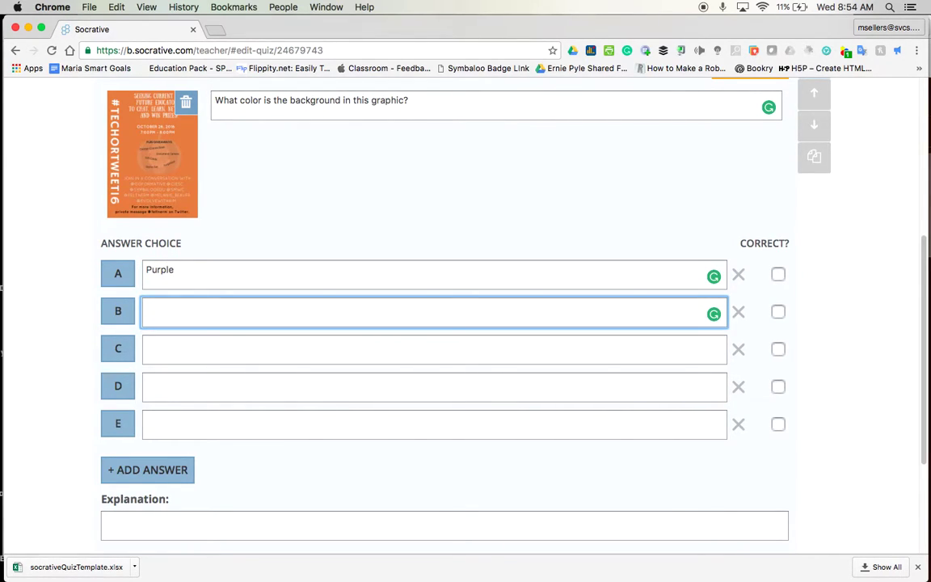
Fill answers B–E with Blue, Orange, Yellow and Black
text(Blue)
key(Tab)
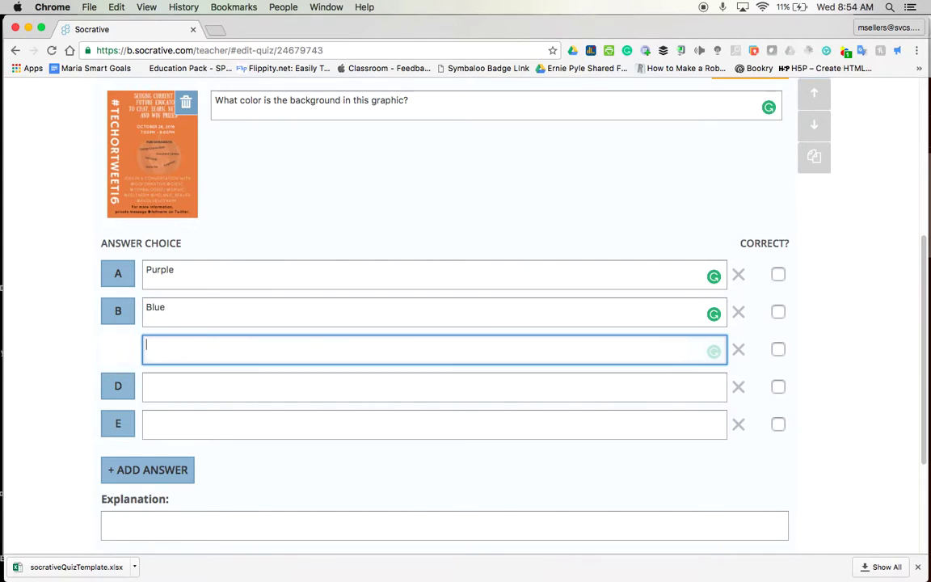
text(Orange)
key(Tab)
text(Y)
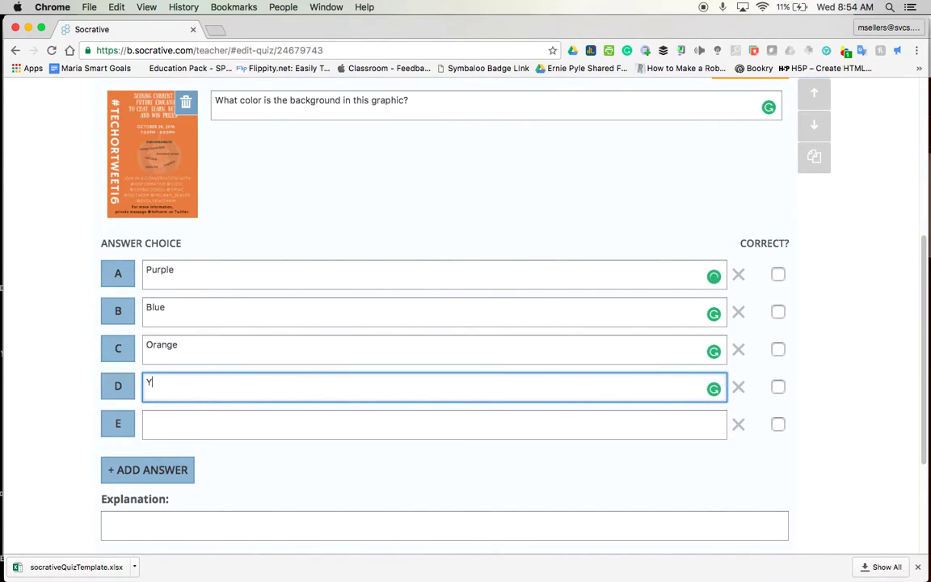
text(ellow)
key(Tab)
text(Blac)
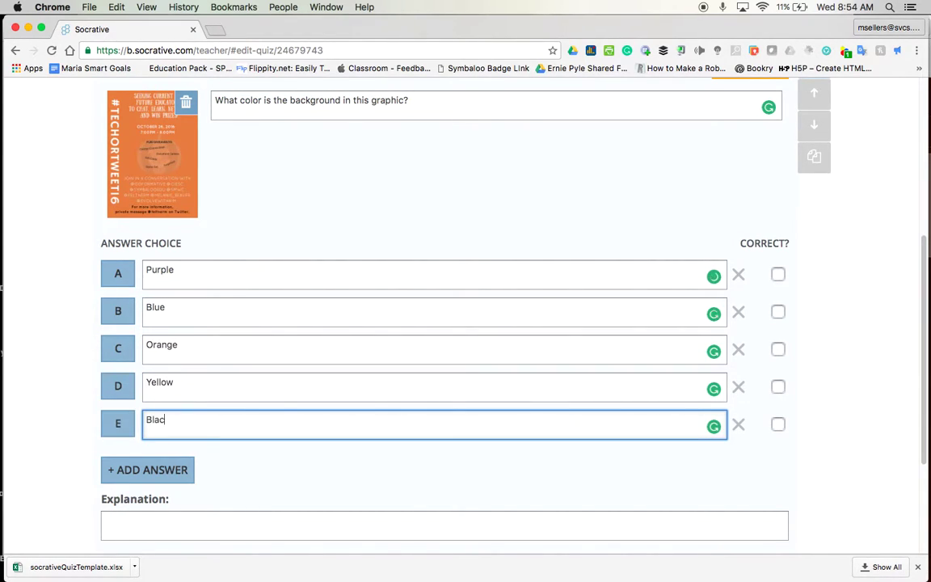
text(k)
Mark Orange as the only correct answer
click(778, 349)
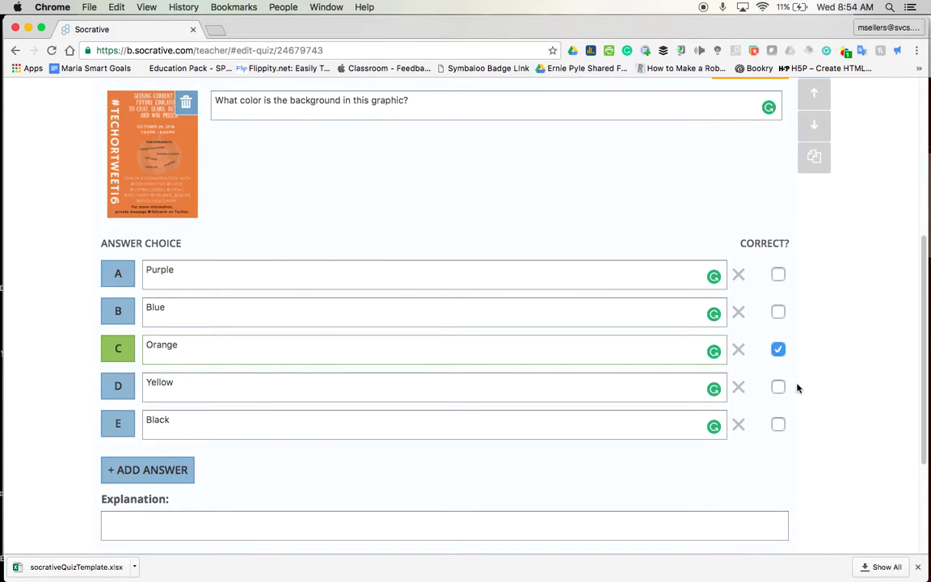
click(778, 274)
click(778, 312)
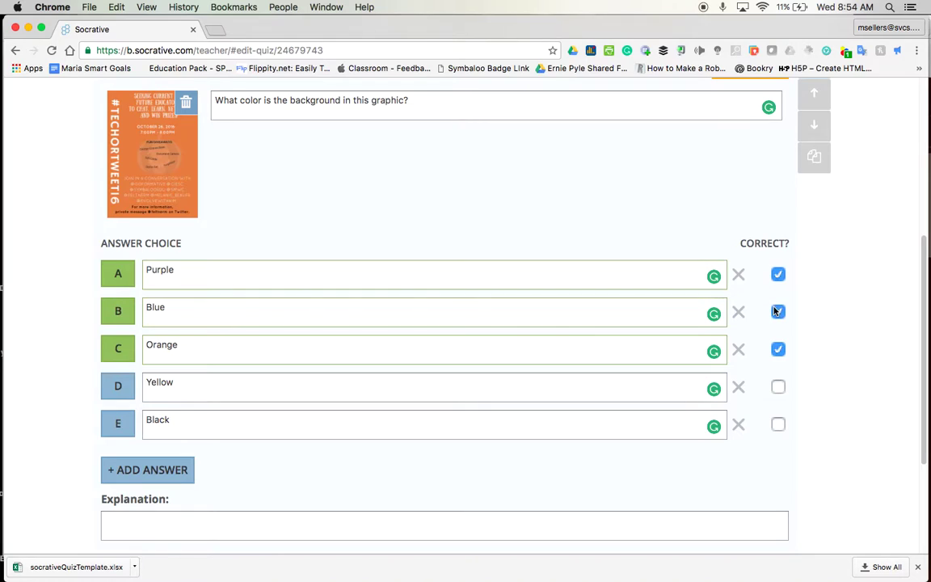
click(777, 387)
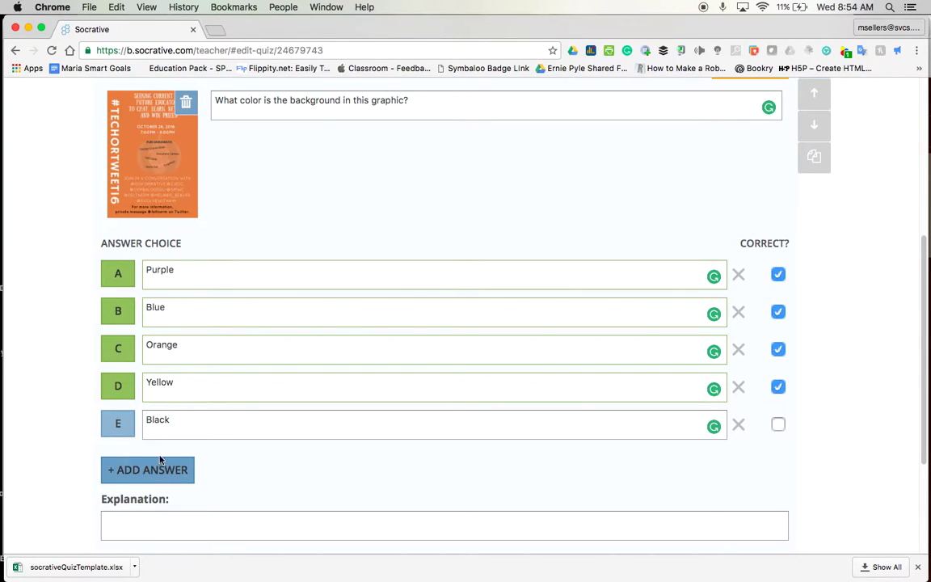
click(777, 387)
click(777, 312)
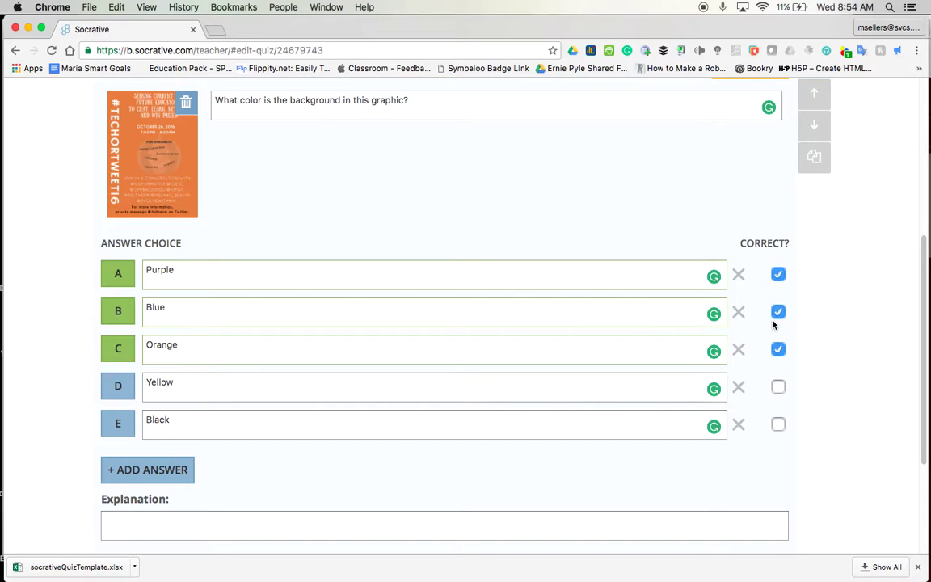
click(778, 275)
scroll(503, 254, down, 5)
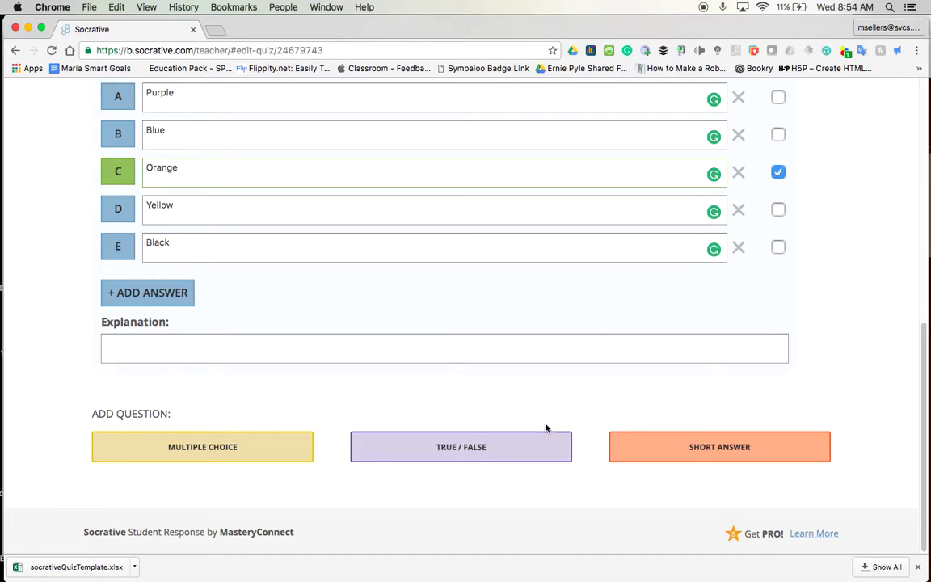
Add true/false question 2, 'The sky is blue at night.', with False marked correct
click(539, 449)
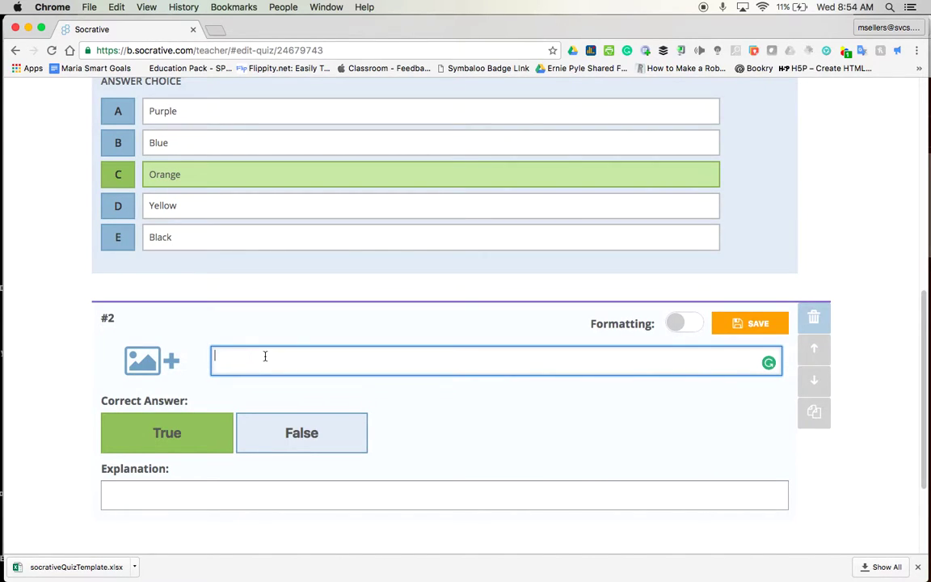
text(The sky is blue at night.)
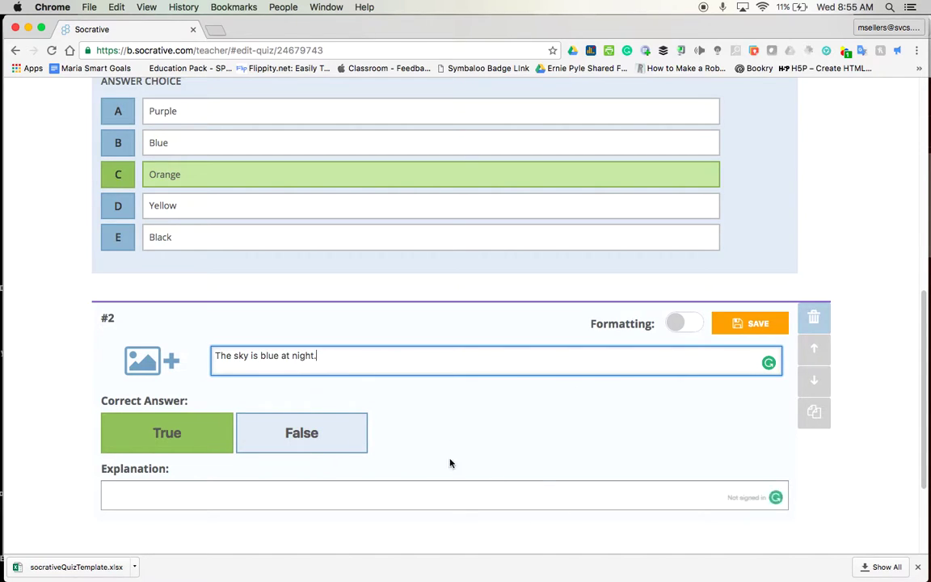
click(346, 435)
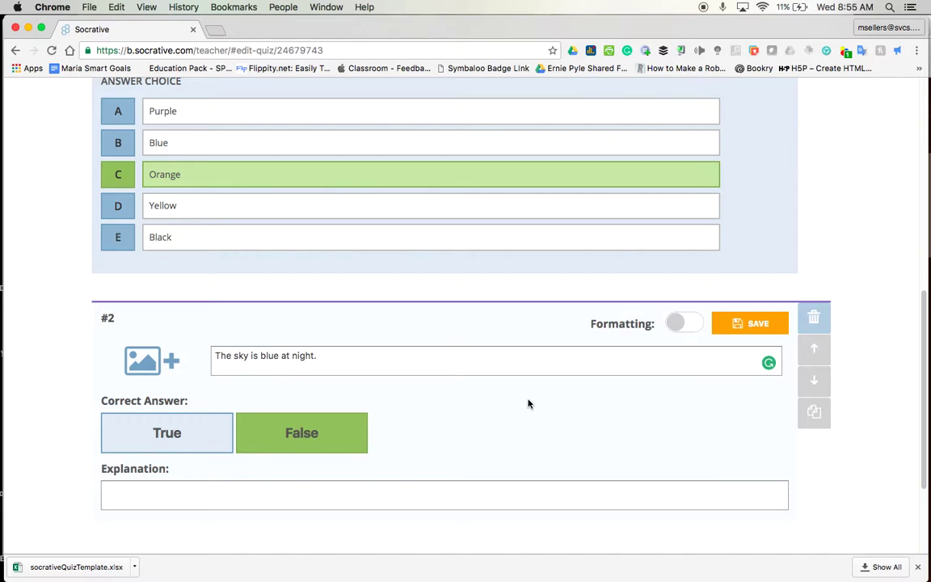
scroll(608, 395, down, 1)
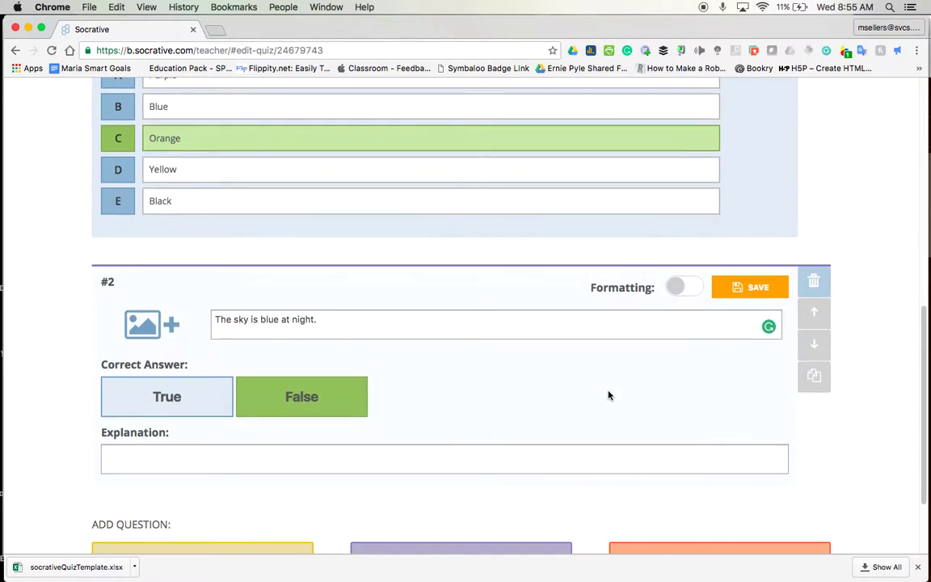
scroll(665, 443, down, 3)
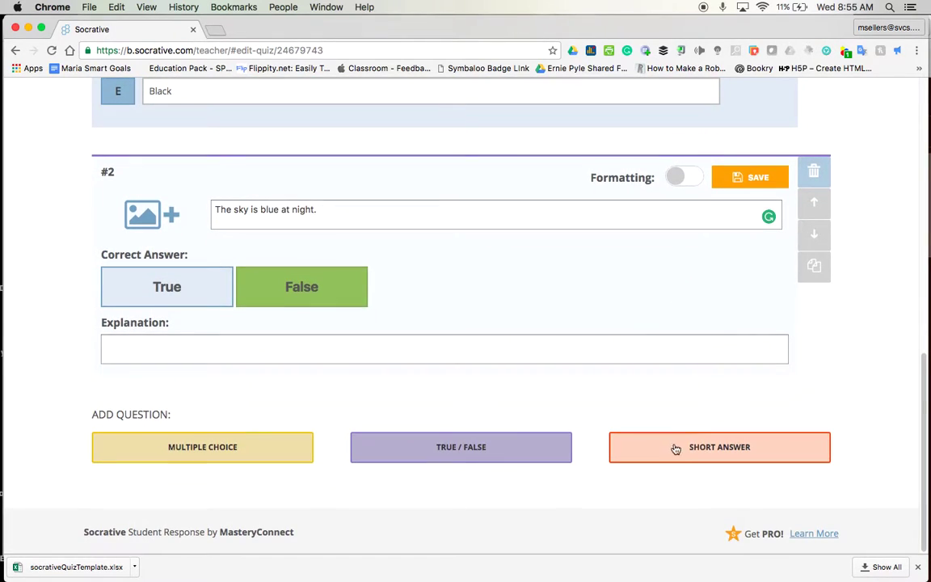
Save question 2 and add short-answer question 3 'What is the skyline considered to be in Chicago?'
click(675, 449)
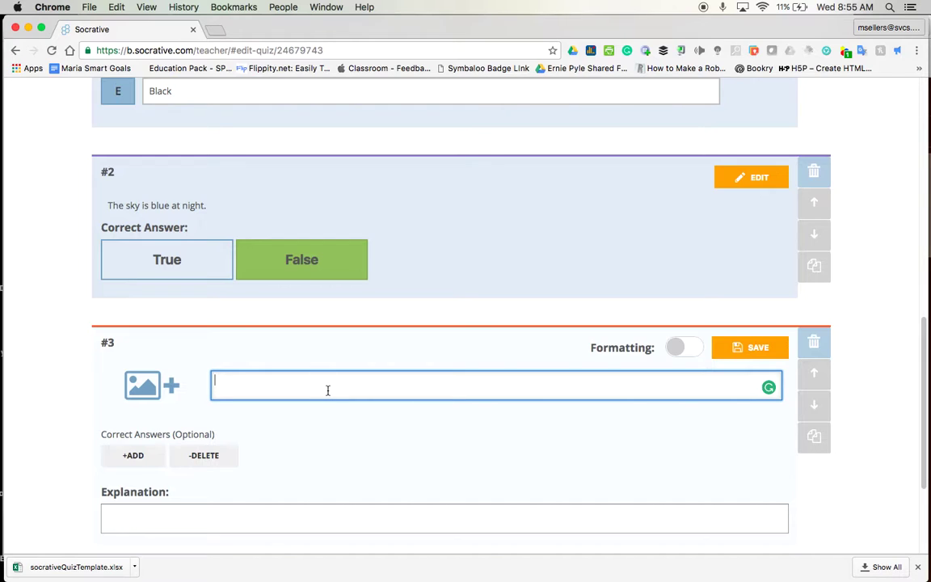
text(What is the skyline considere)
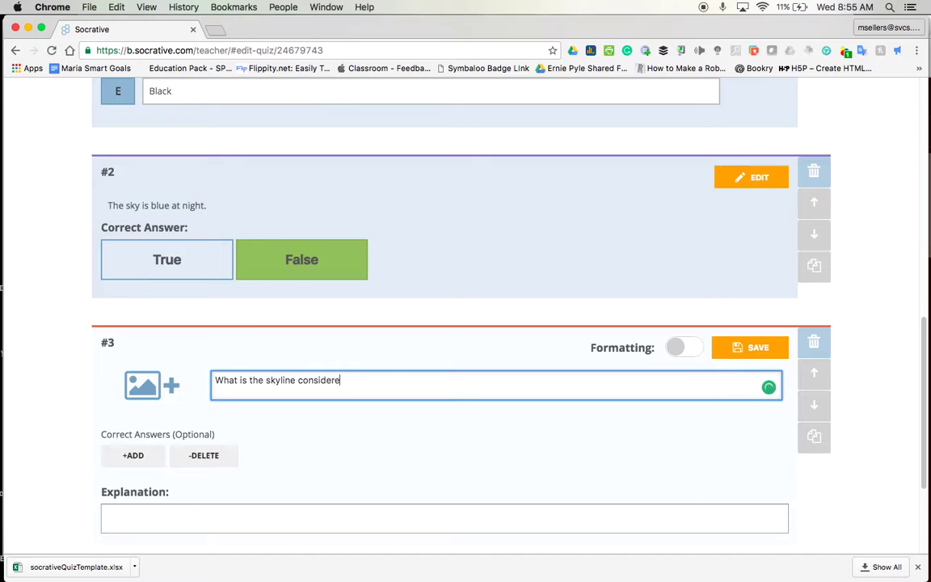
text(d to be in Chcag)
key(BackSpace)
key(BackSpace)
key(BackSpace)
text(icago?)
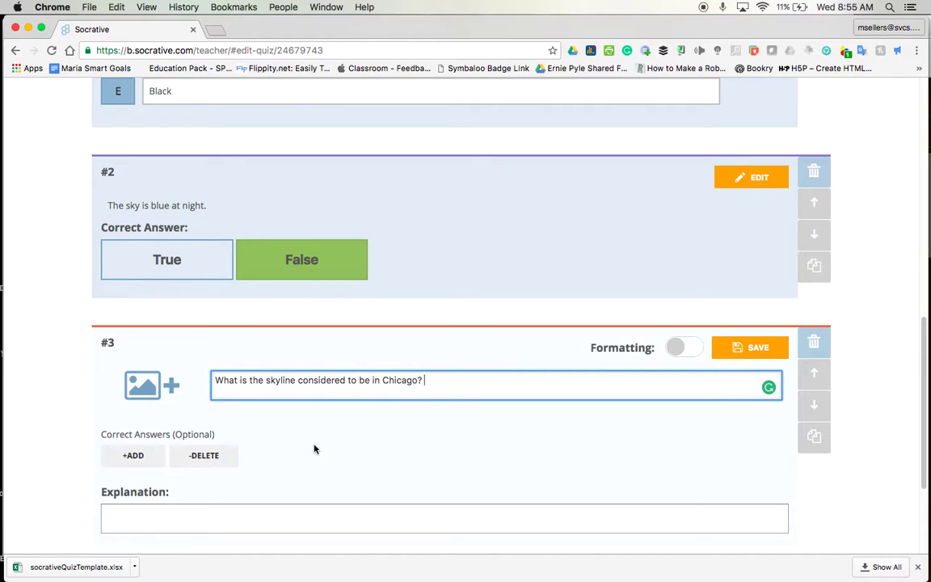
scroll(314, 448, down, 3)
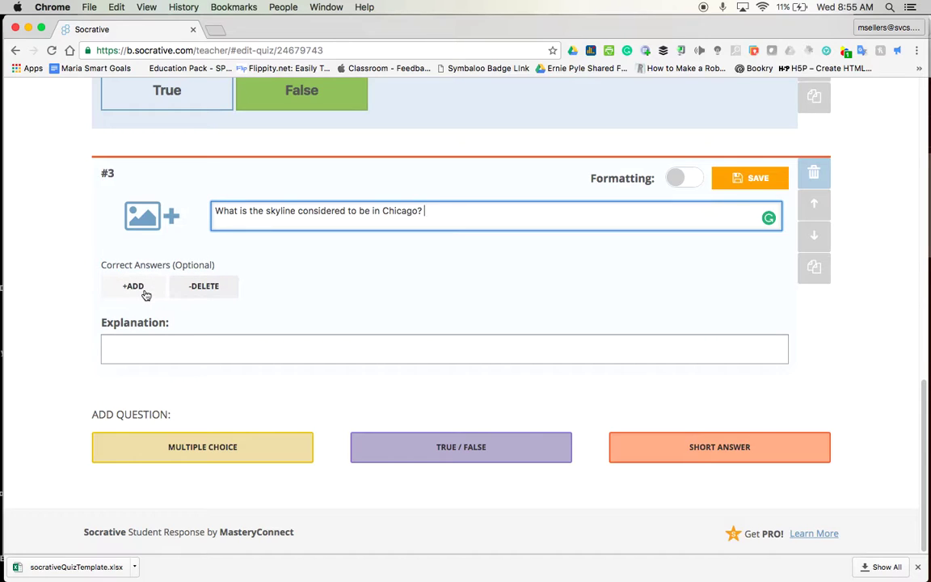
Save question 3 without a correct-answer box, then save and exit the Sky Line quiz
click(138, 287)
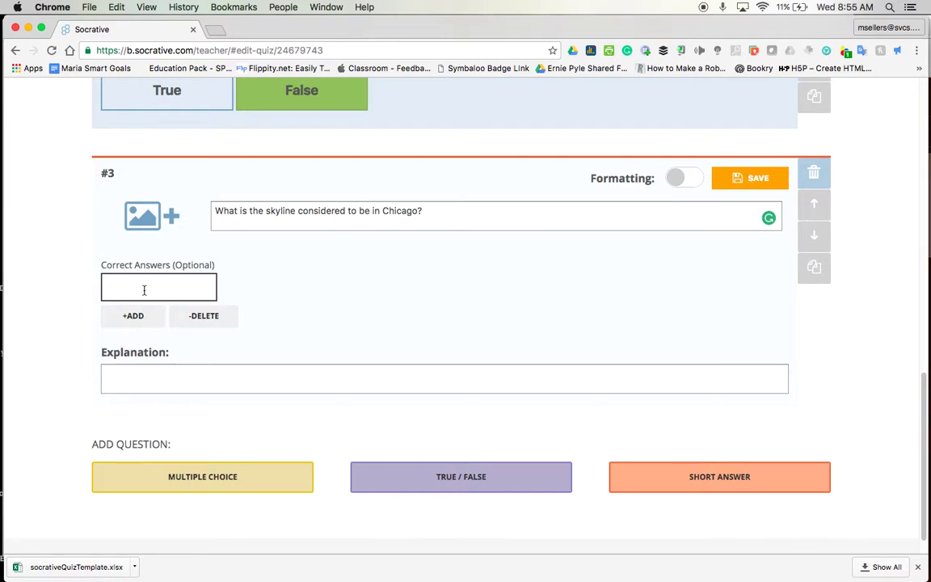
click(228, 317)
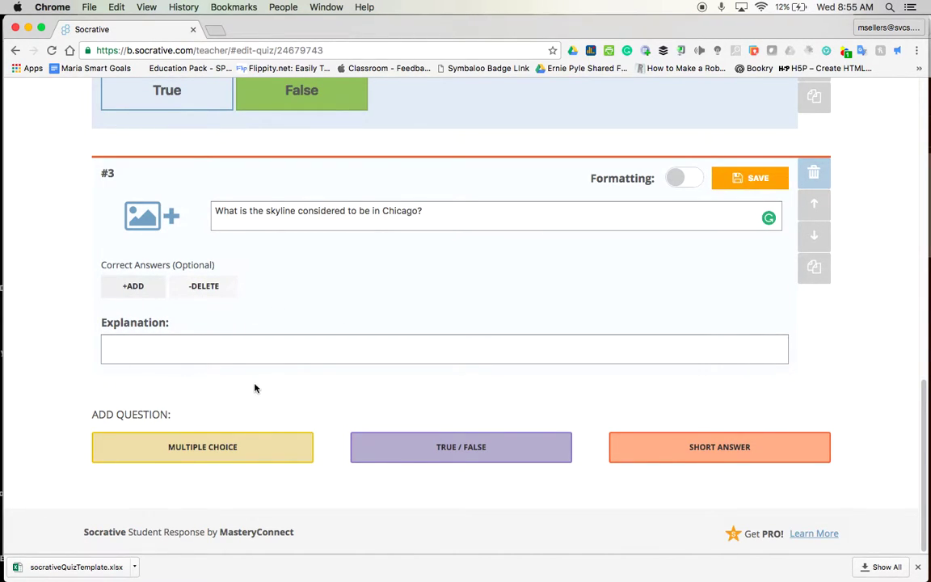
click(348, 363)
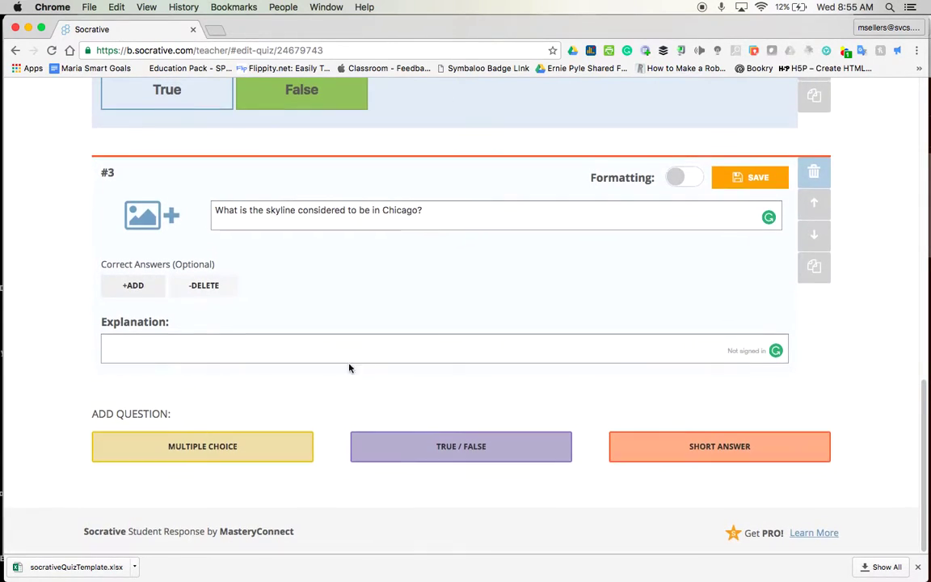
click(760, 181)
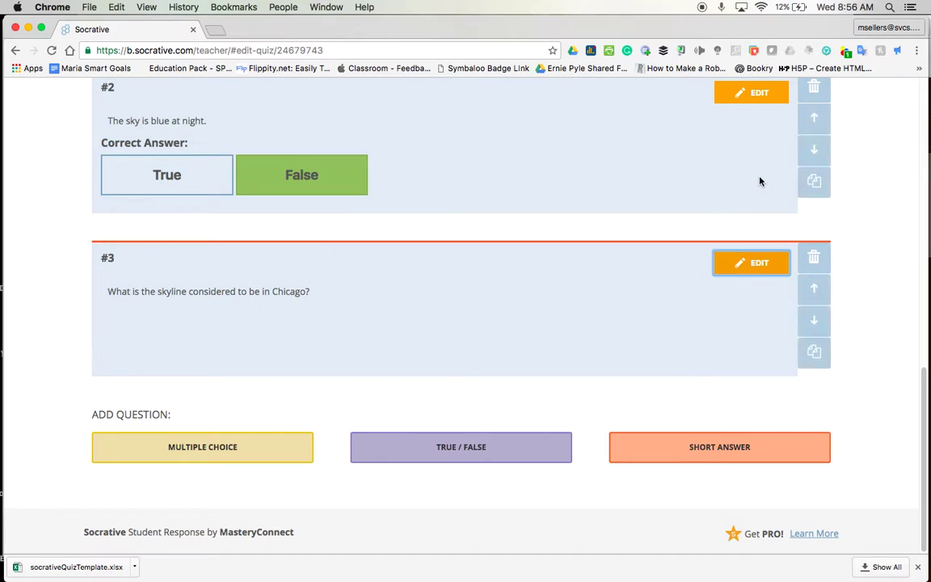
scroll(760, 181, up, 10)
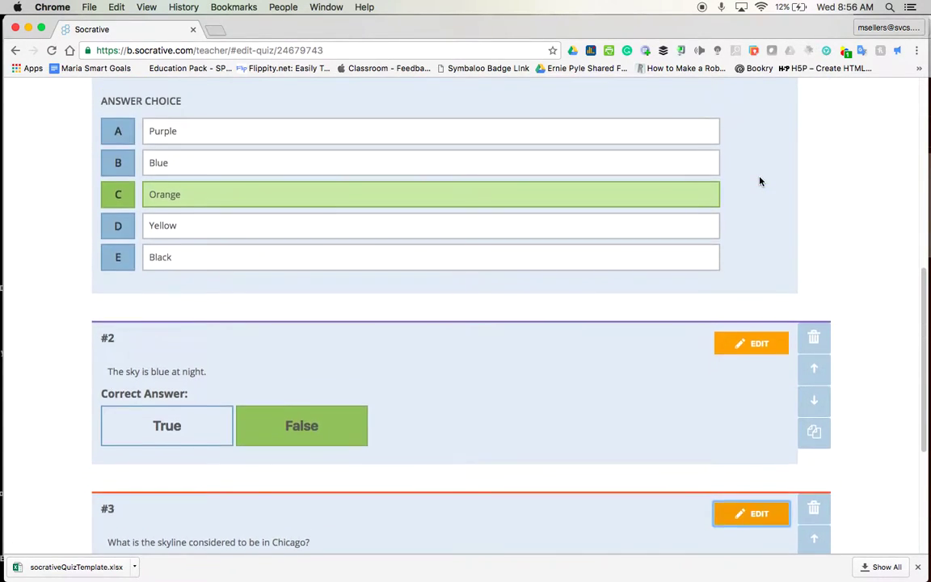
scroll(760, 181, up, 4)
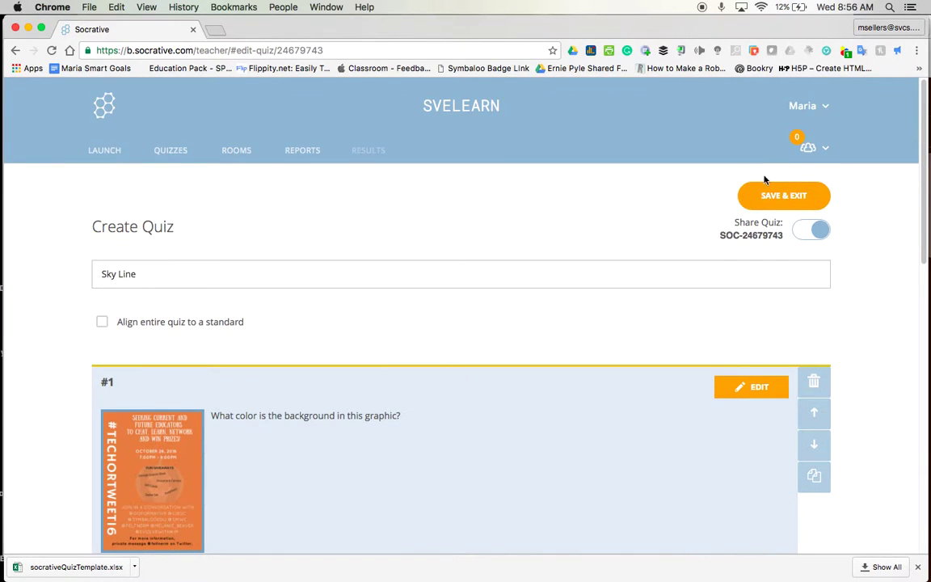
click(795, 198)
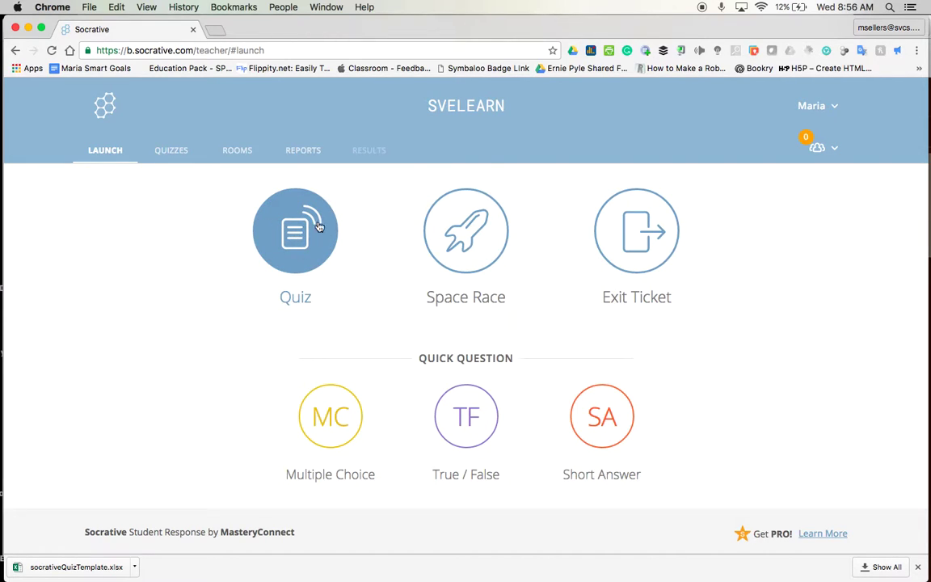
Choose to launch a quiz and select Sky Line from the quiz list
click(286, 230)
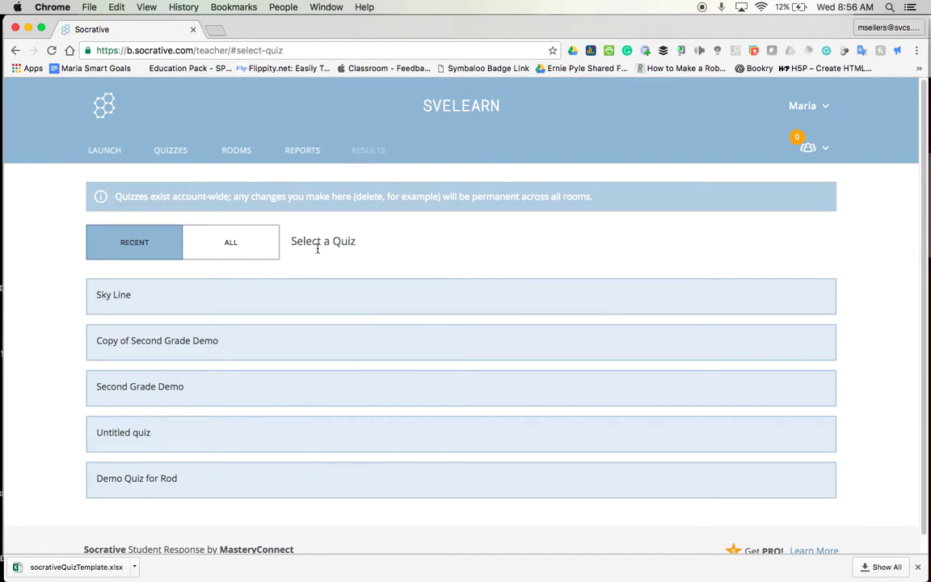
click(112, 296)
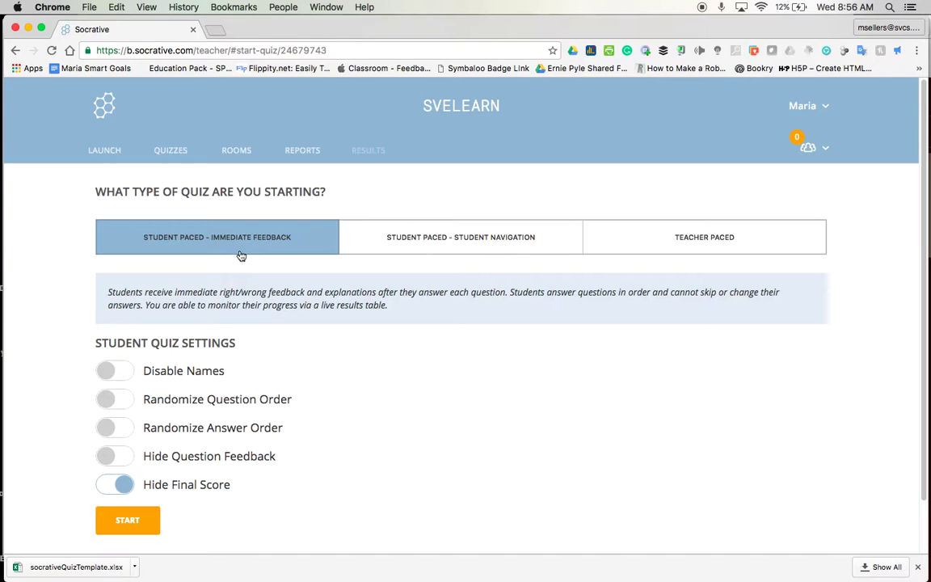
Start Sky Line as Teacher Paced with Randomize Answer Order on and question feedback shown
click(473, 243)
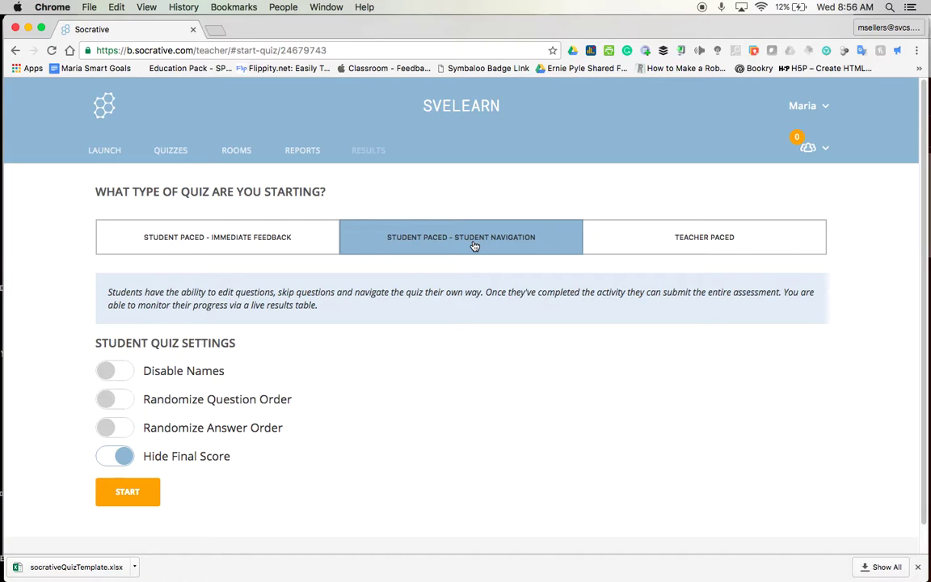
click(272, 228)
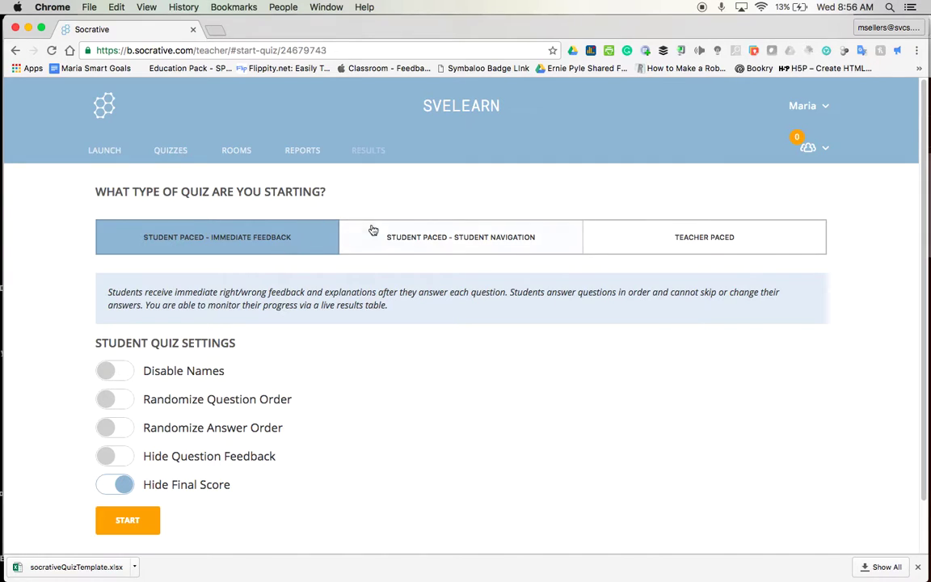
click(739, 242)
click(526, 240)
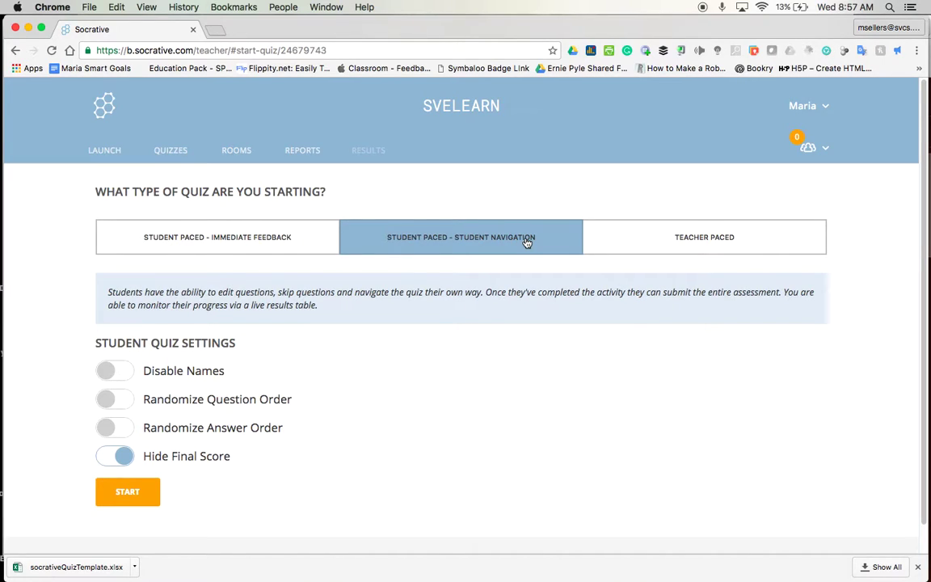
click(698, 232)
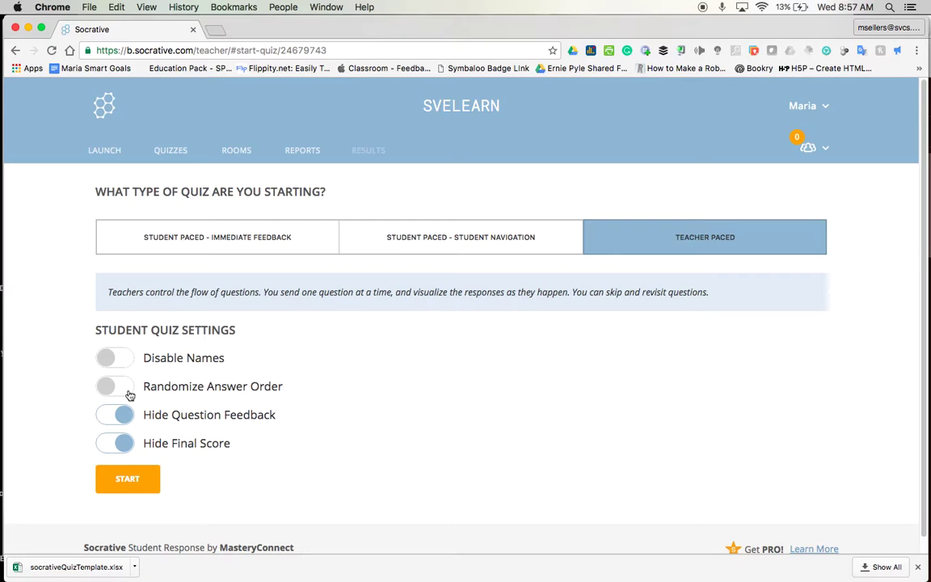
click(129, 394)
click(112, 415)
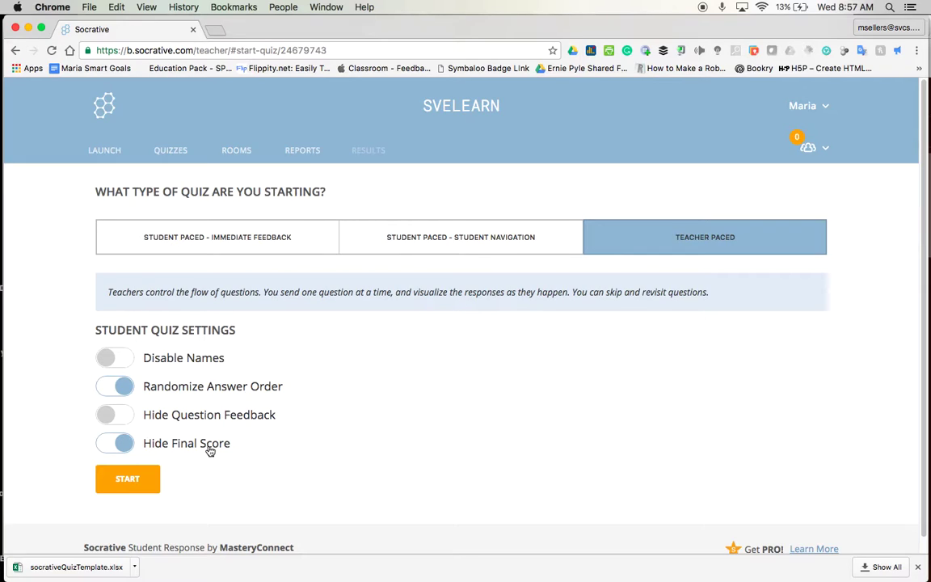
click(136, 481)
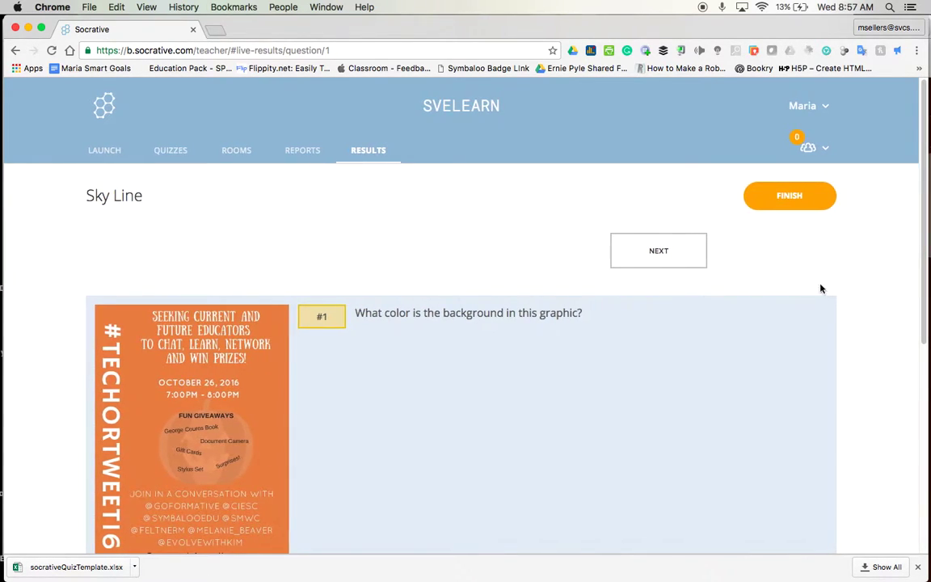
scroll(840, 279, down, 5)
scroll(844, 280, down, 2)
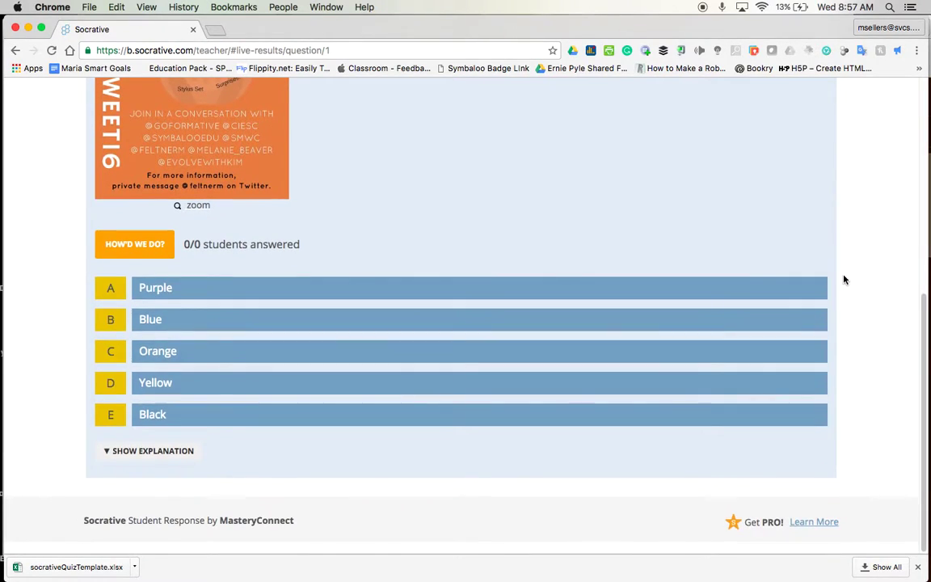
click(916, 152)
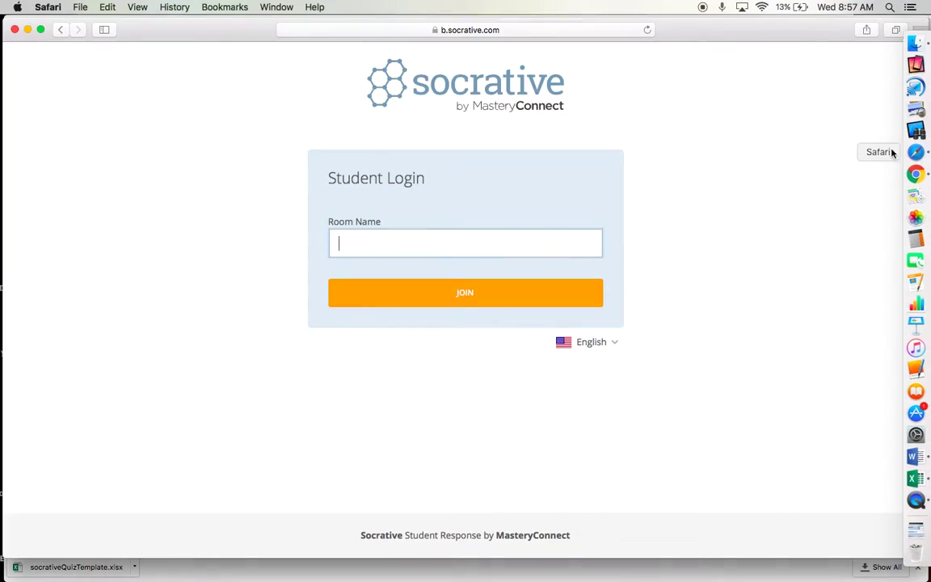
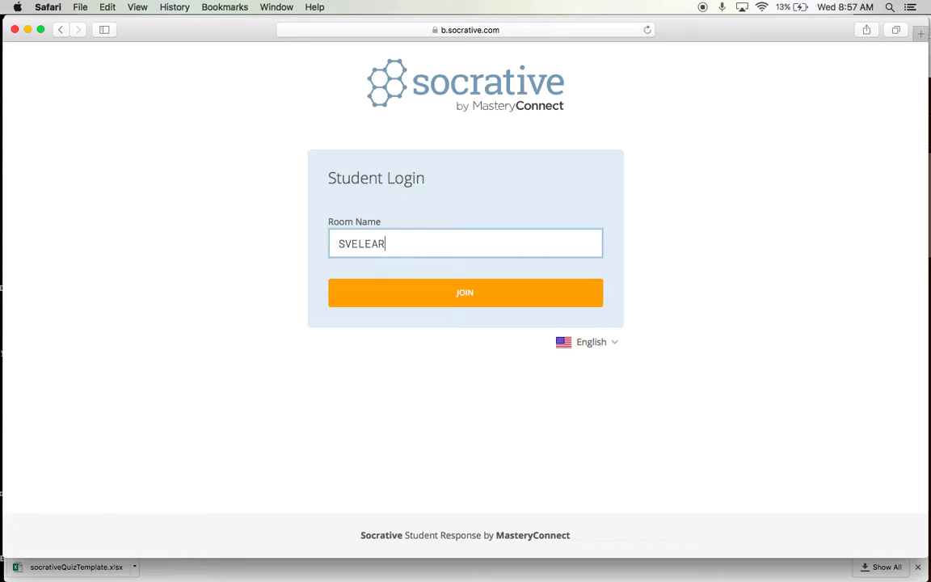
click(445, 296)
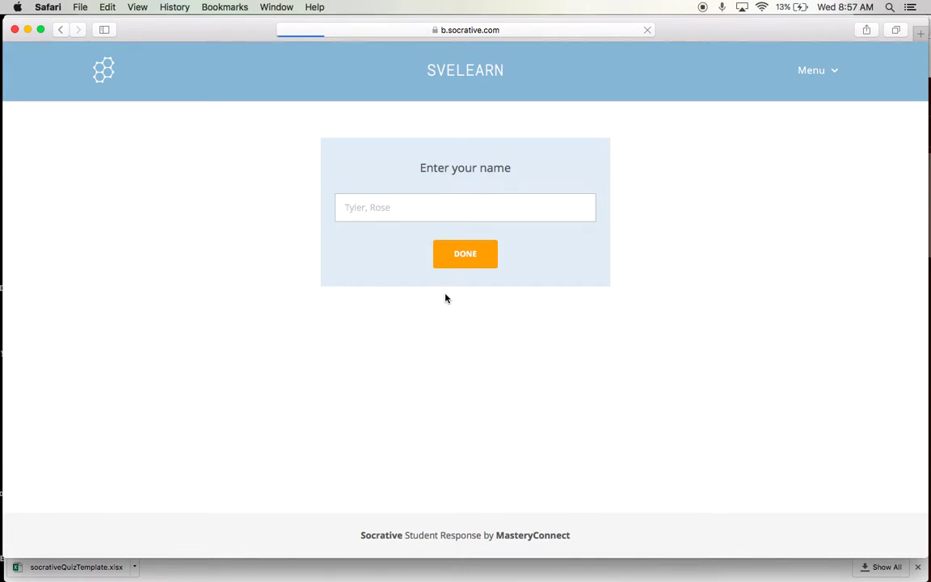
click(446, 250)
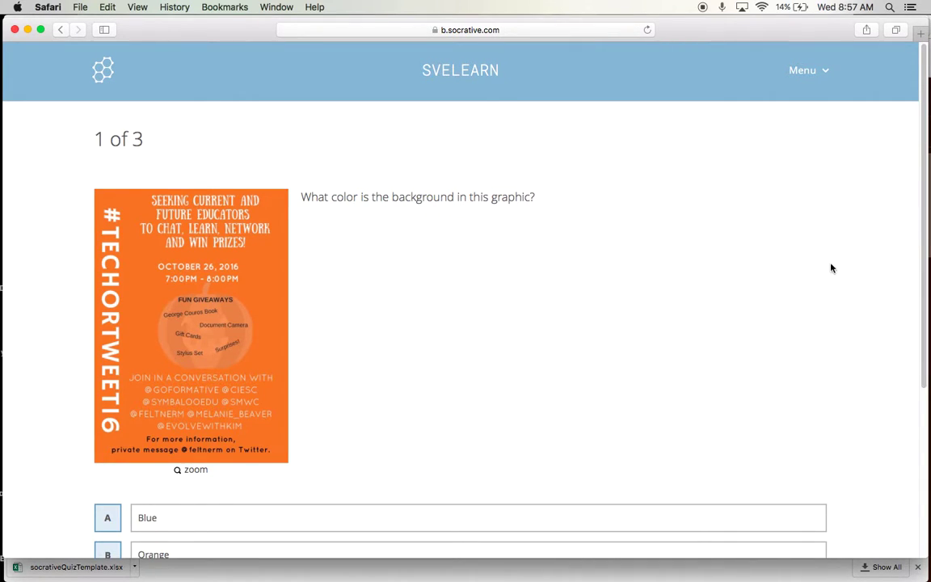
Answer question 1 with Orange, dismiss the feedback, and return to the teacher's results
scroll(837, 268, down, 2)
scroll(838, 269, down, 5)
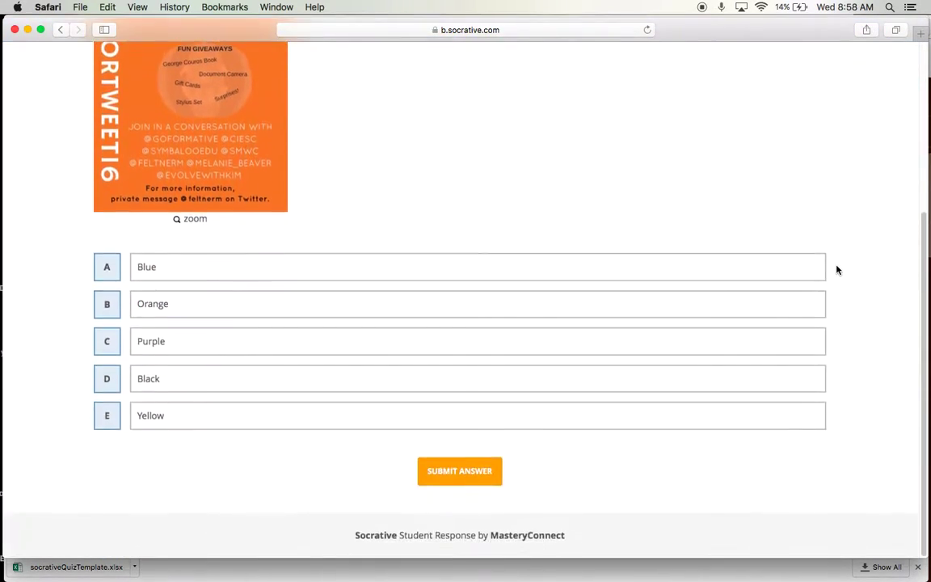
click(121, 312)
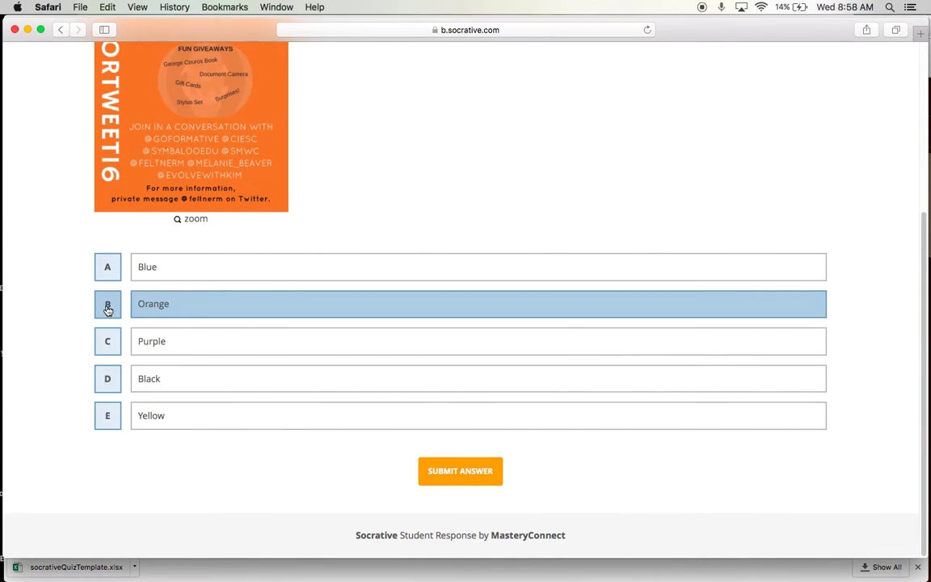
click(465, 474)
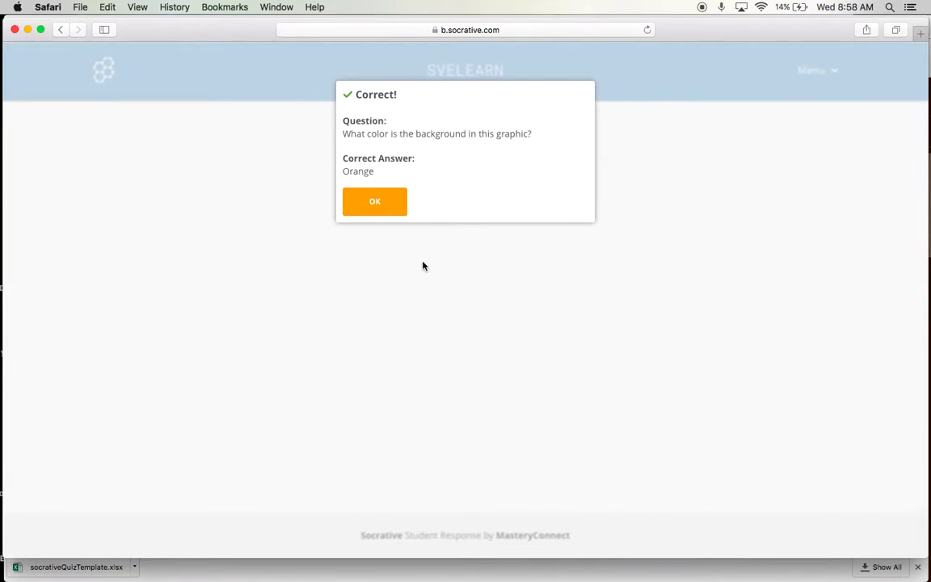
click(372, 205)
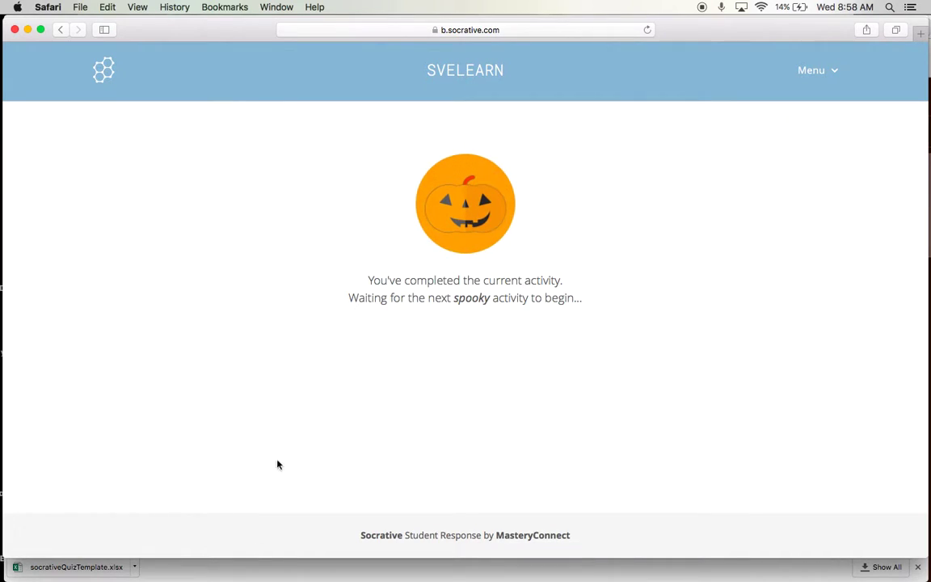
key(super+Tab)
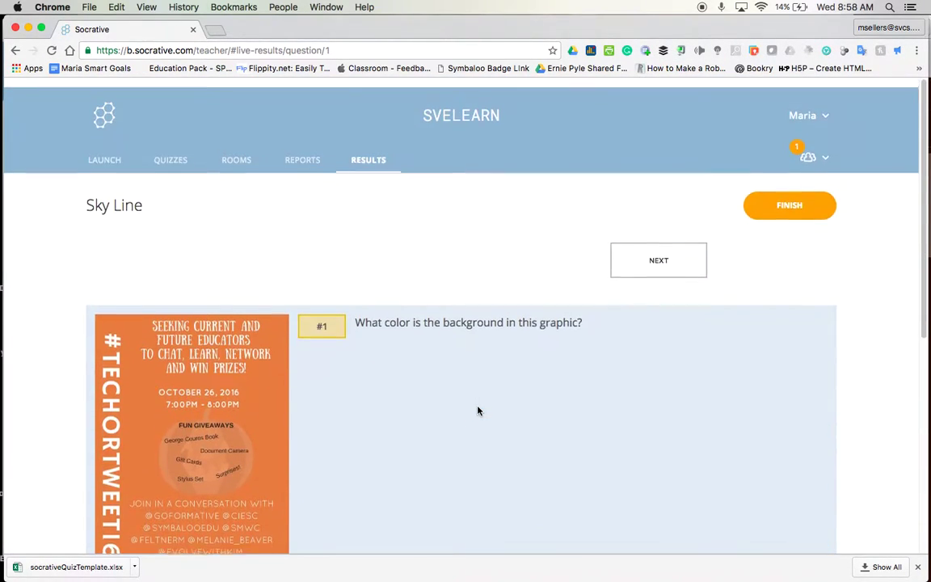
Advance live results to question 2 and submit the student's True answer
click(655, 252)
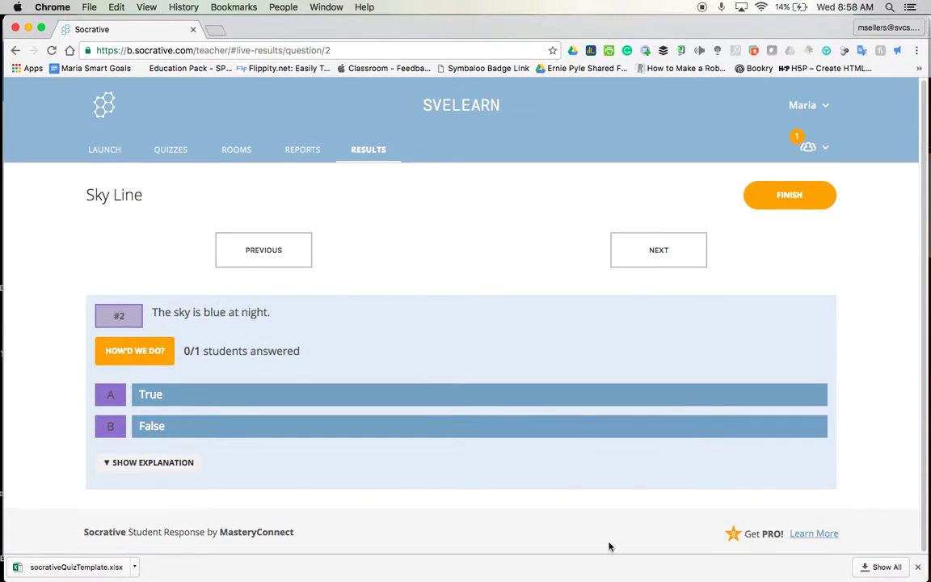
mouse_move(916, 195)
click(916, 151)
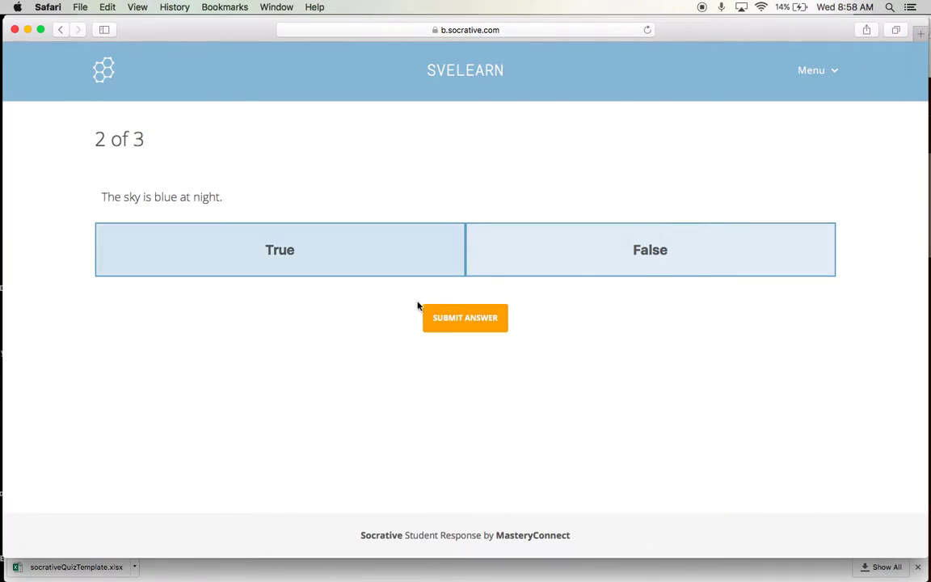
click(462, 316)
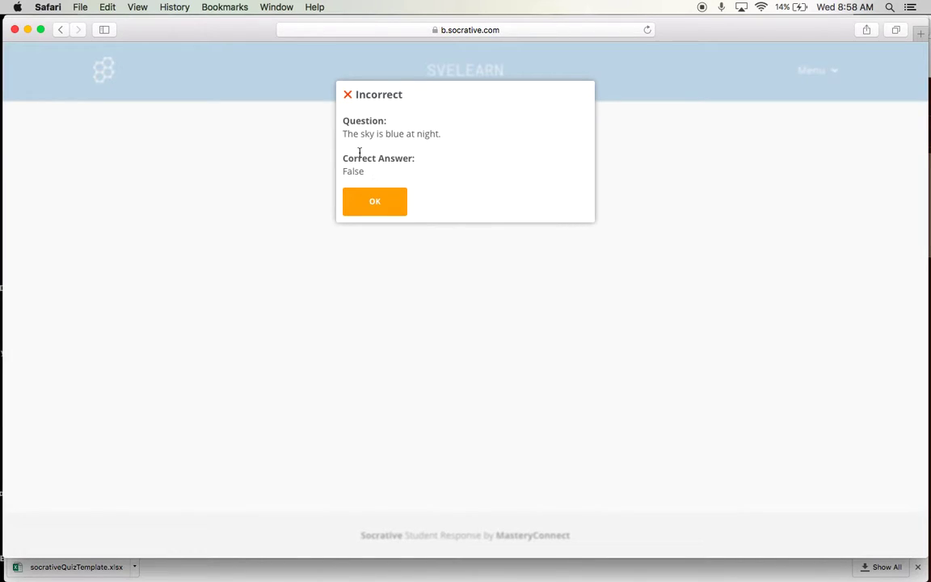
click(391, 208)
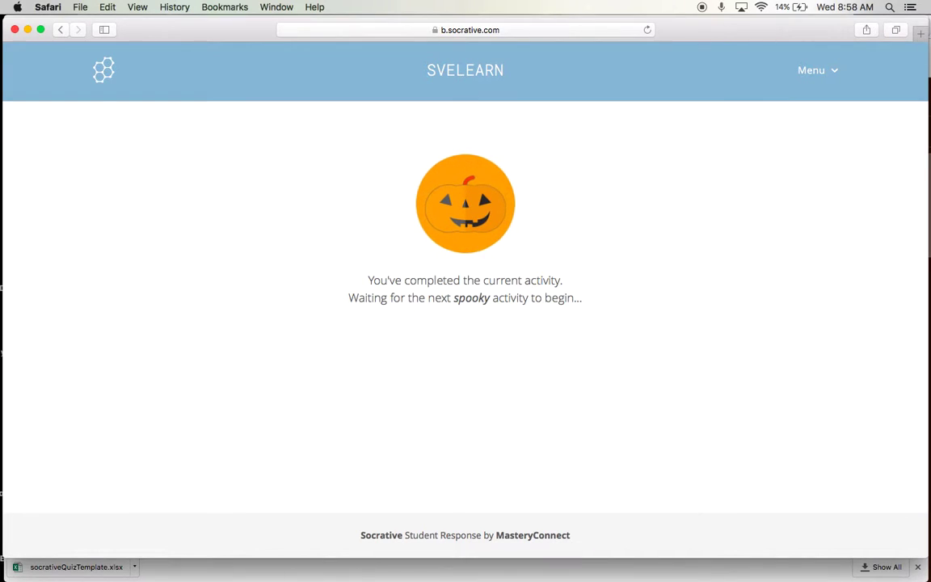
key(super+Tab)
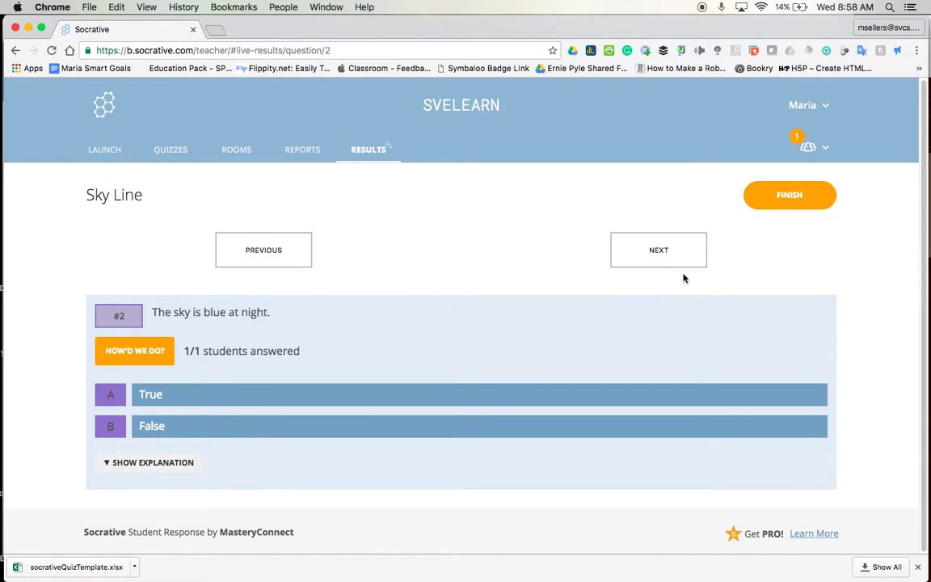
Advance to question 3 and submit the student's short answer 'The buildings?'
click(657, 237)
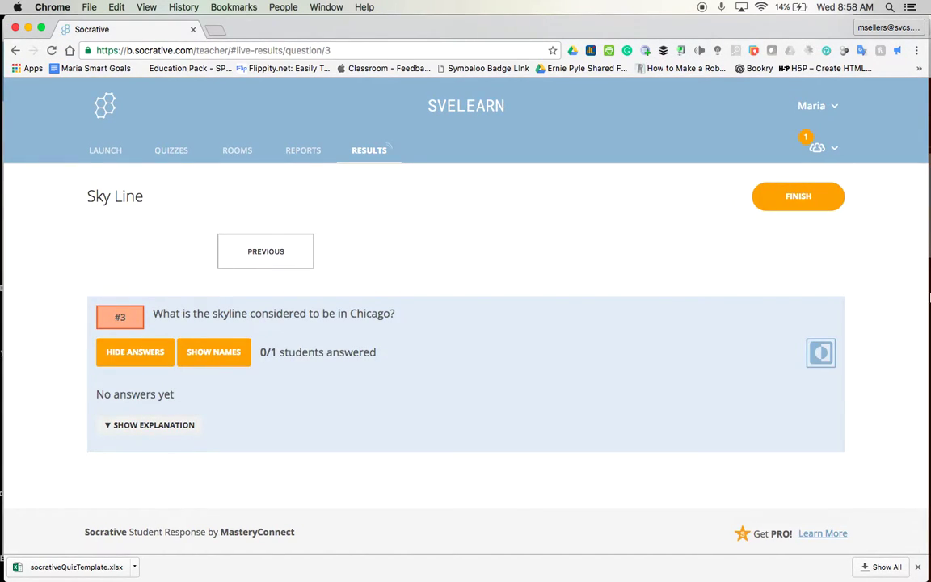
mouse_move(922, 216)
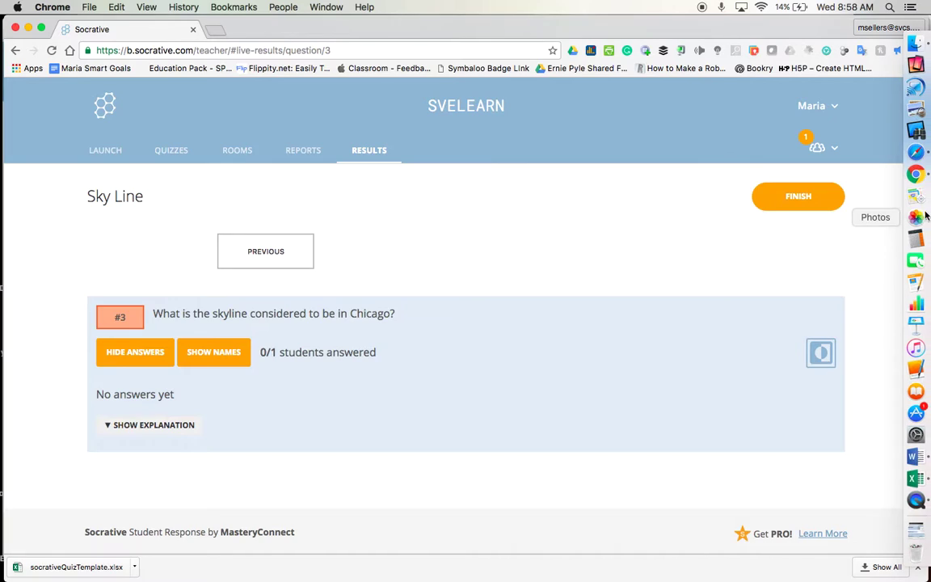
click(916, 152)
click(285, 246)
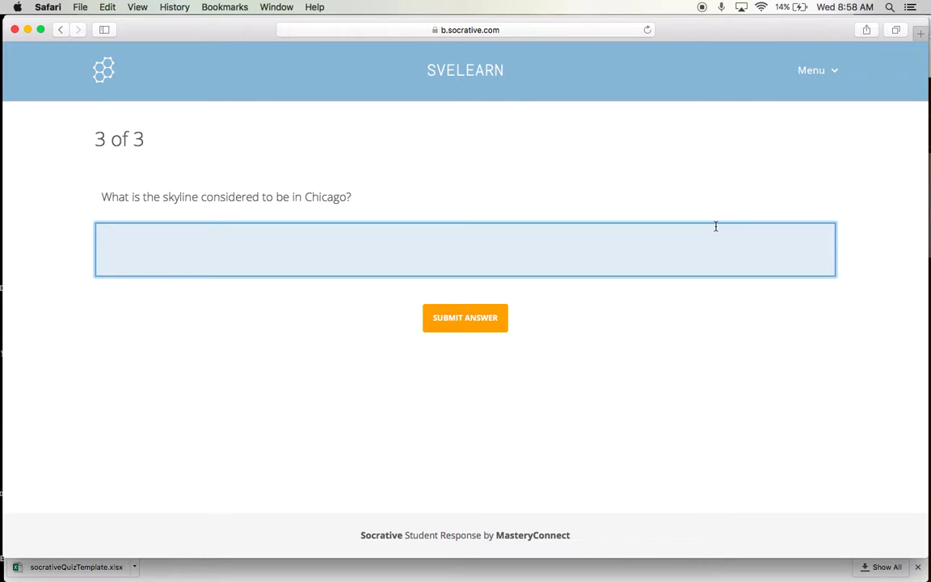
text(The buildings?)
click(485, 323)
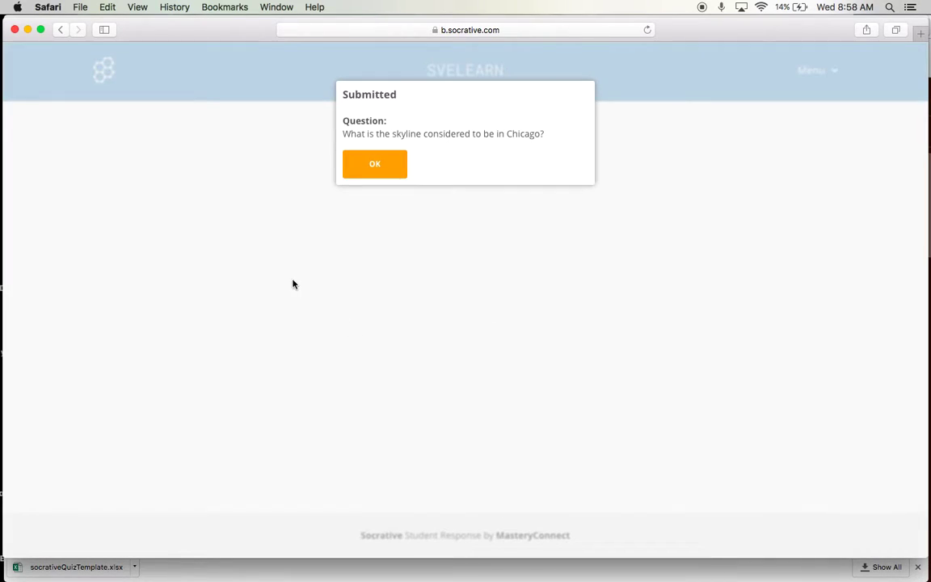
click(384, 160)
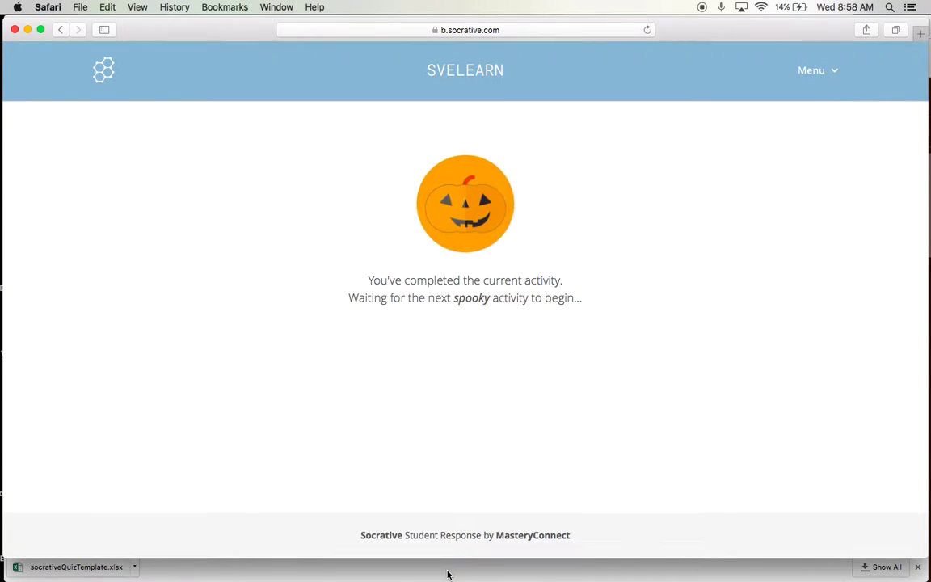
key(super+Tab)
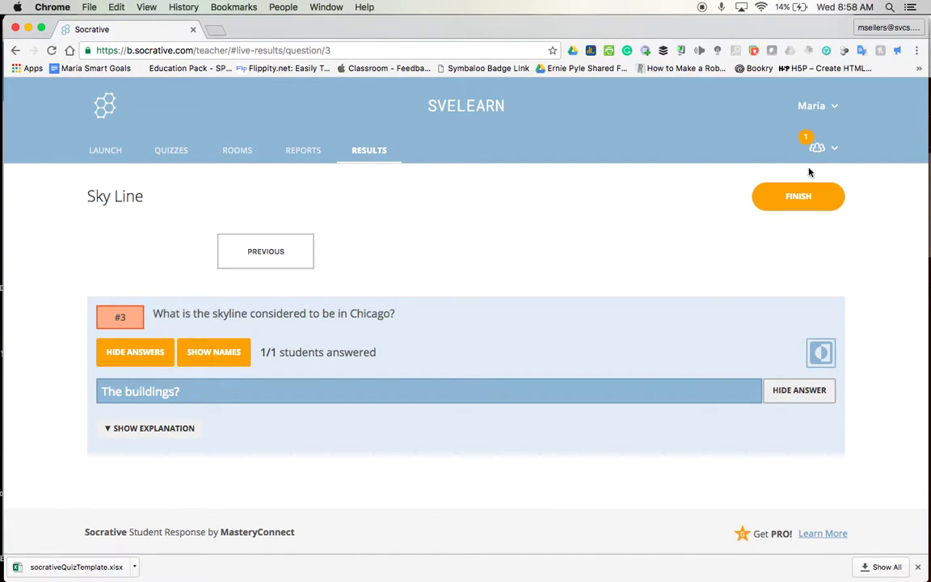
Finish the Sky Line activity and download the Whole Class Excel report
click(797, 198)
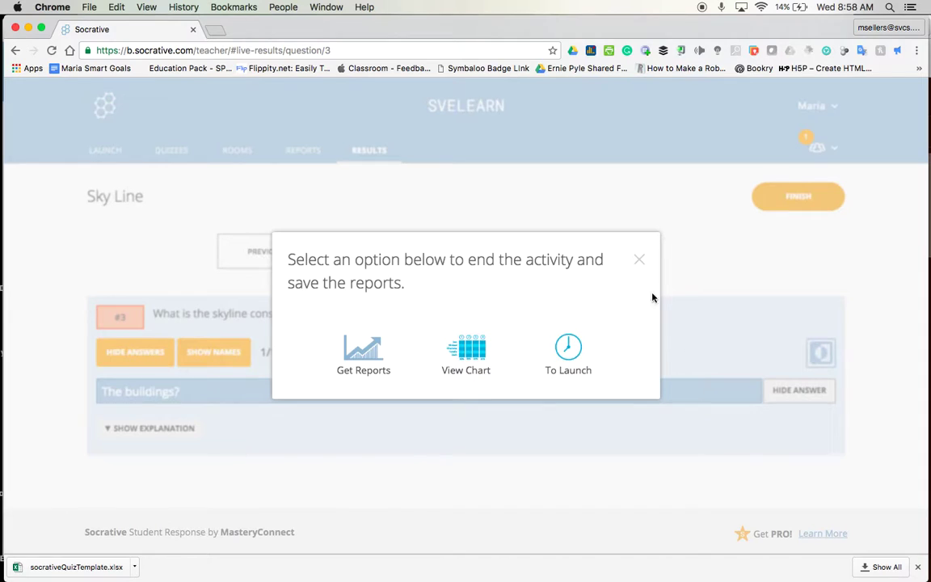
click(639, 259)
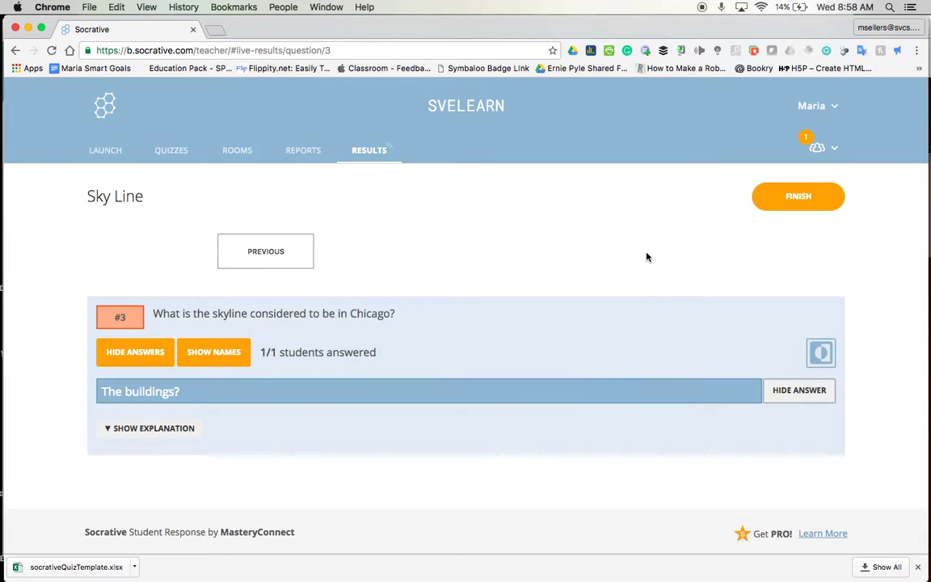
click(822, 209)
click(380, 370)
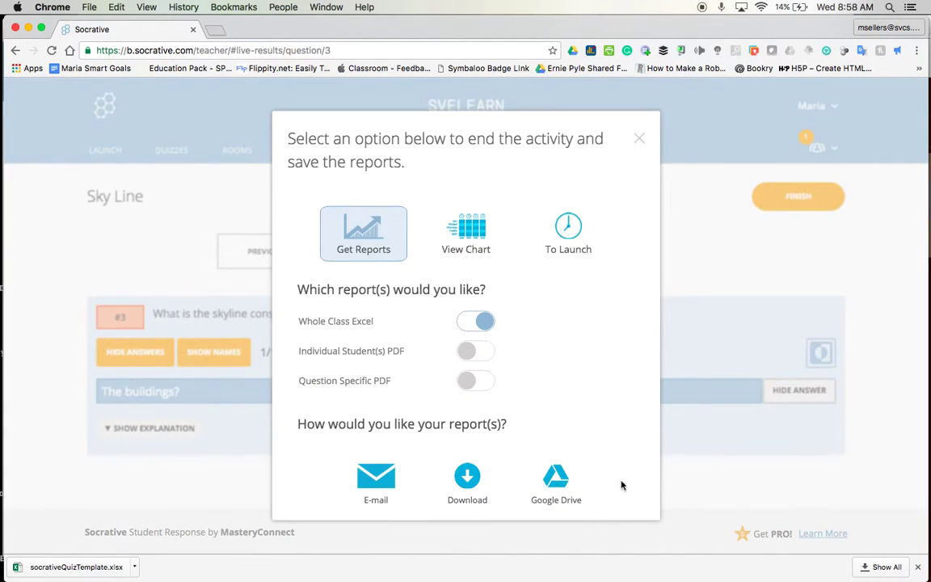
click(408, 489)
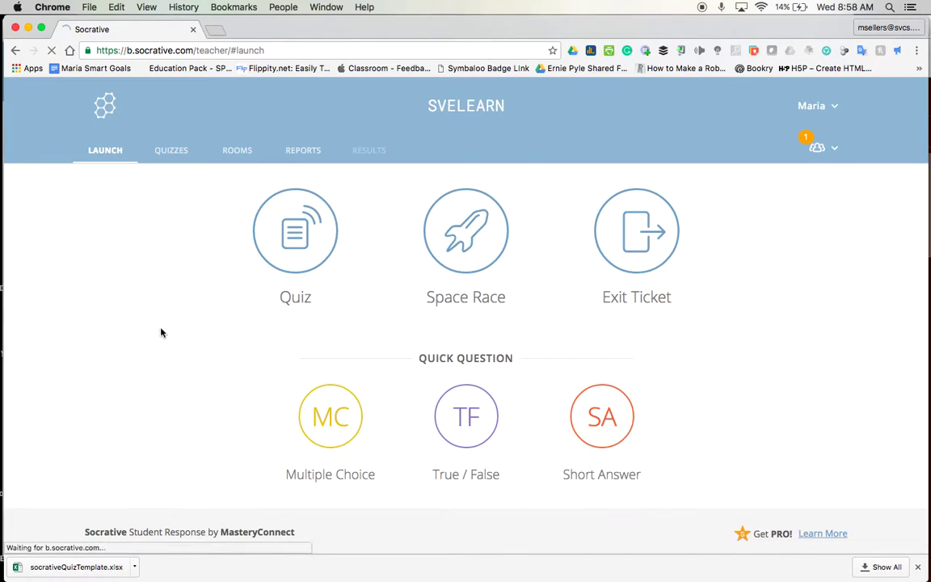
Relaunch Sky Line as a Student Paced – Immediate Feedback quiz
click(175, 154)
click(118, 153)
click(292, 242)
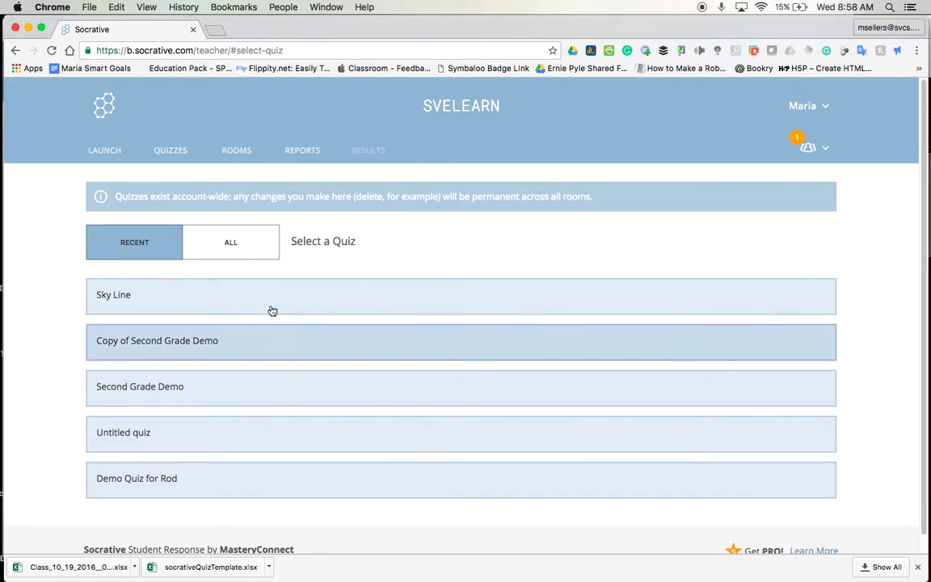
click(101, 295)
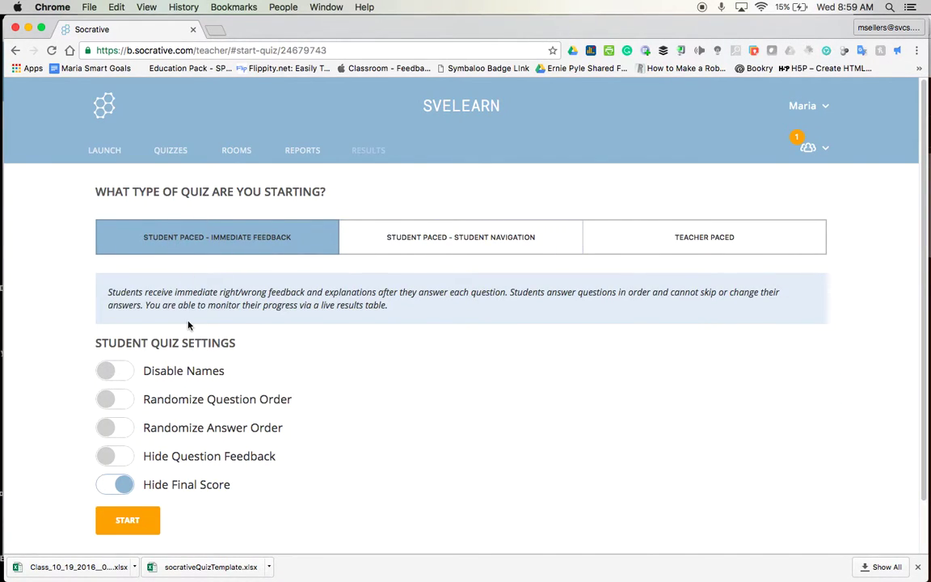
click(139, 521)
mouse_move(916, 282)
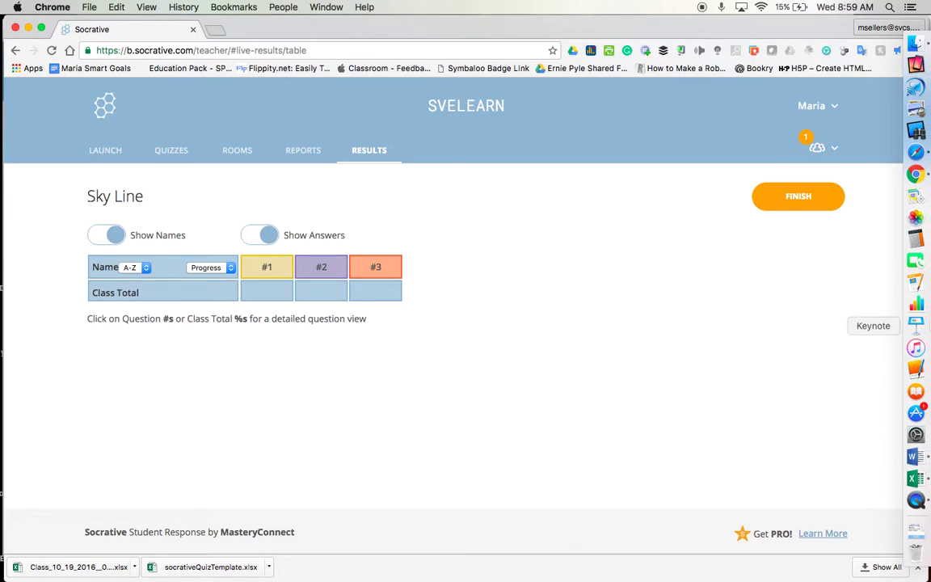
In the student browser, join the quiz by entering the student's name
click(919, 152)
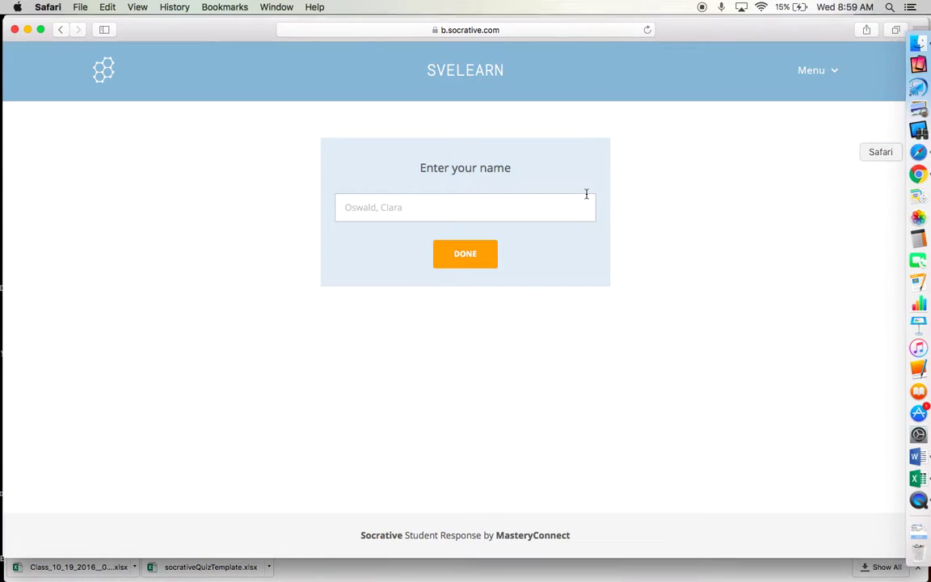
click(449, 203)
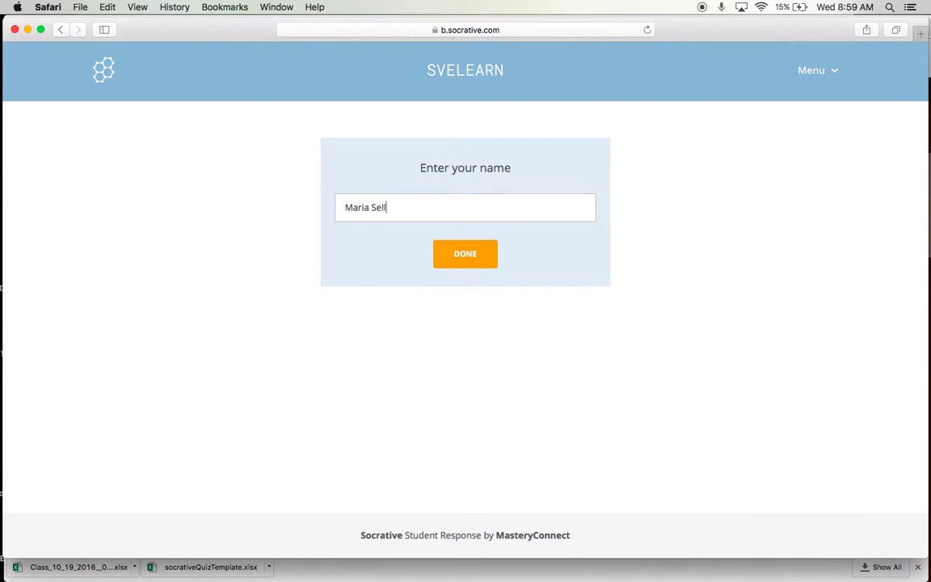
click(471, 269)
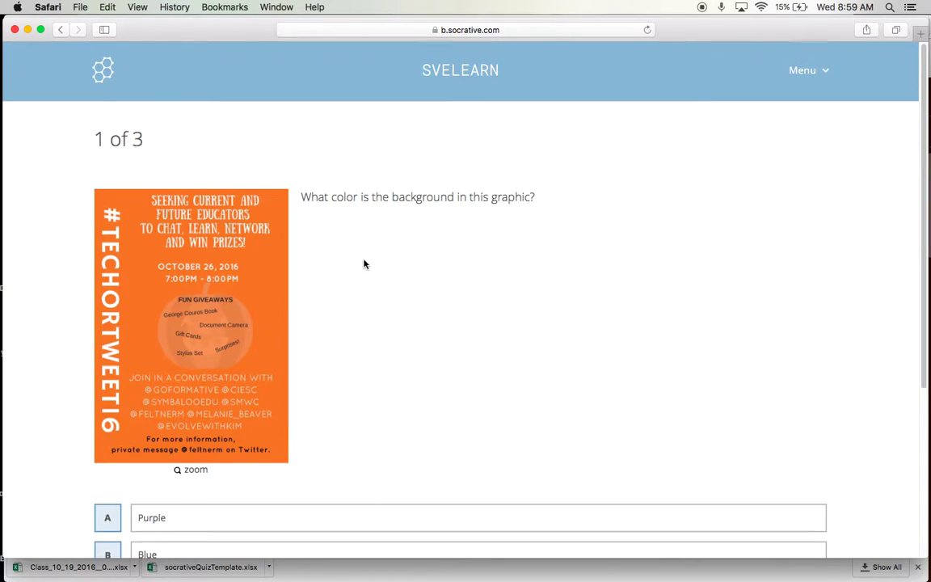
Answer question 1 with Orange and question 2 with False, dismissing each feedback
scroll(363, 265, down, 5)
click(120, 341)
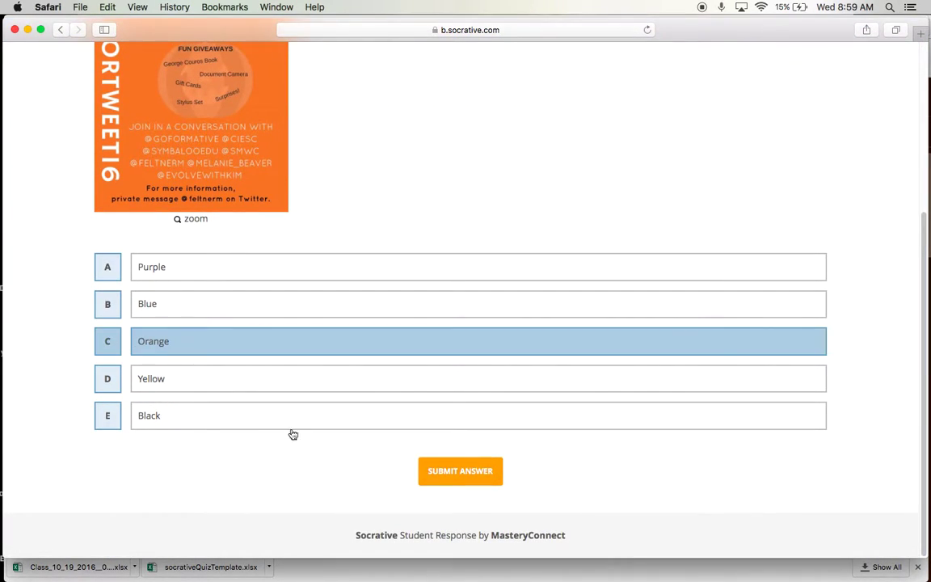
click(455, 483)
click(383, 207)
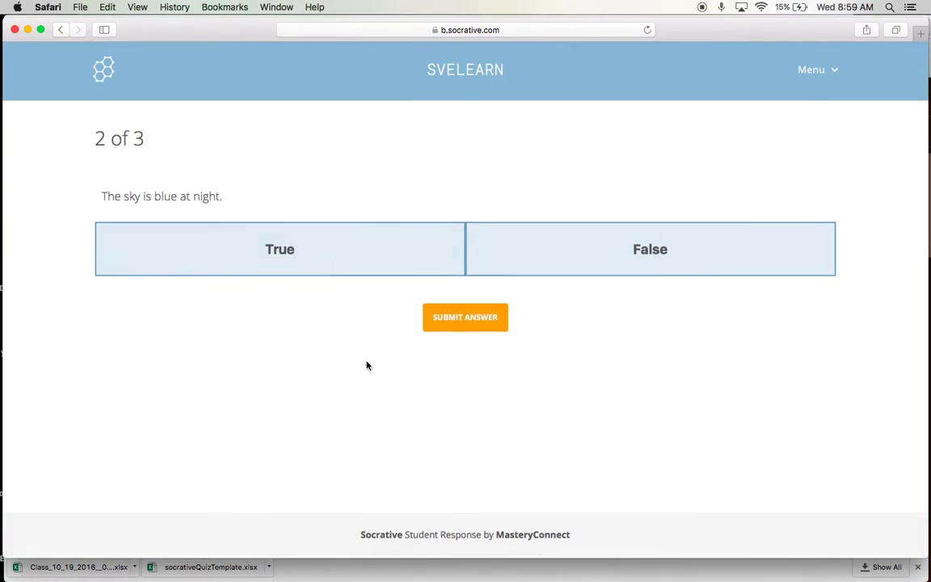
click(564, 236)
click(469, 315)
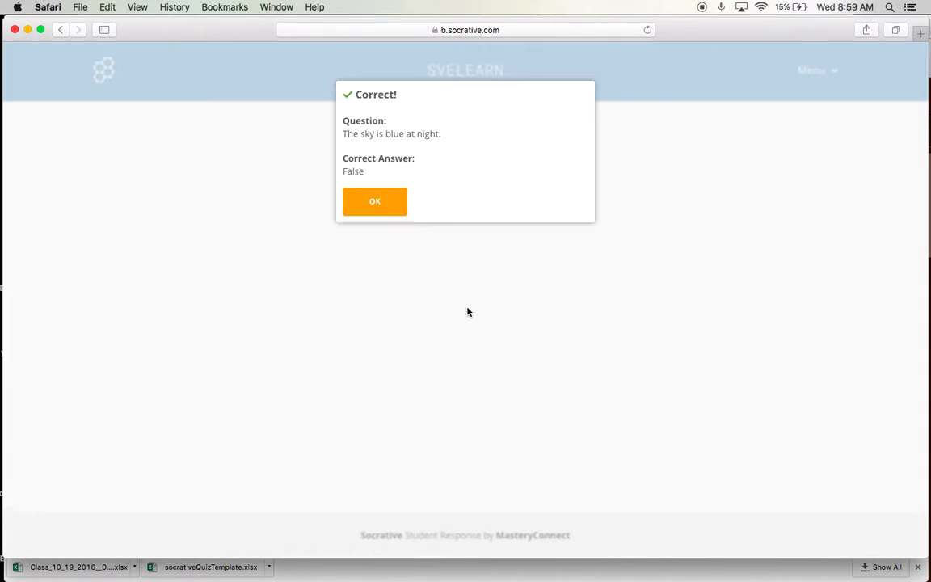
click(381, 207)
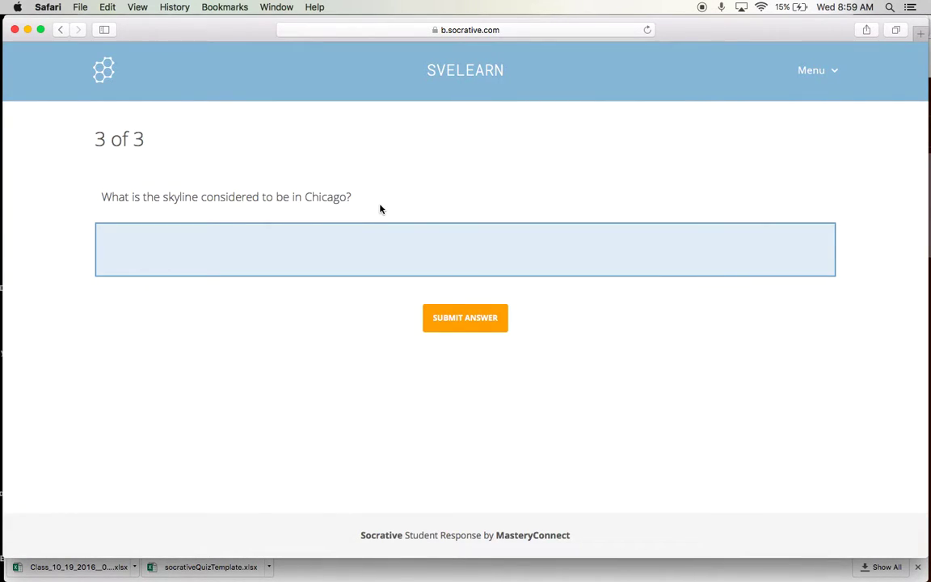